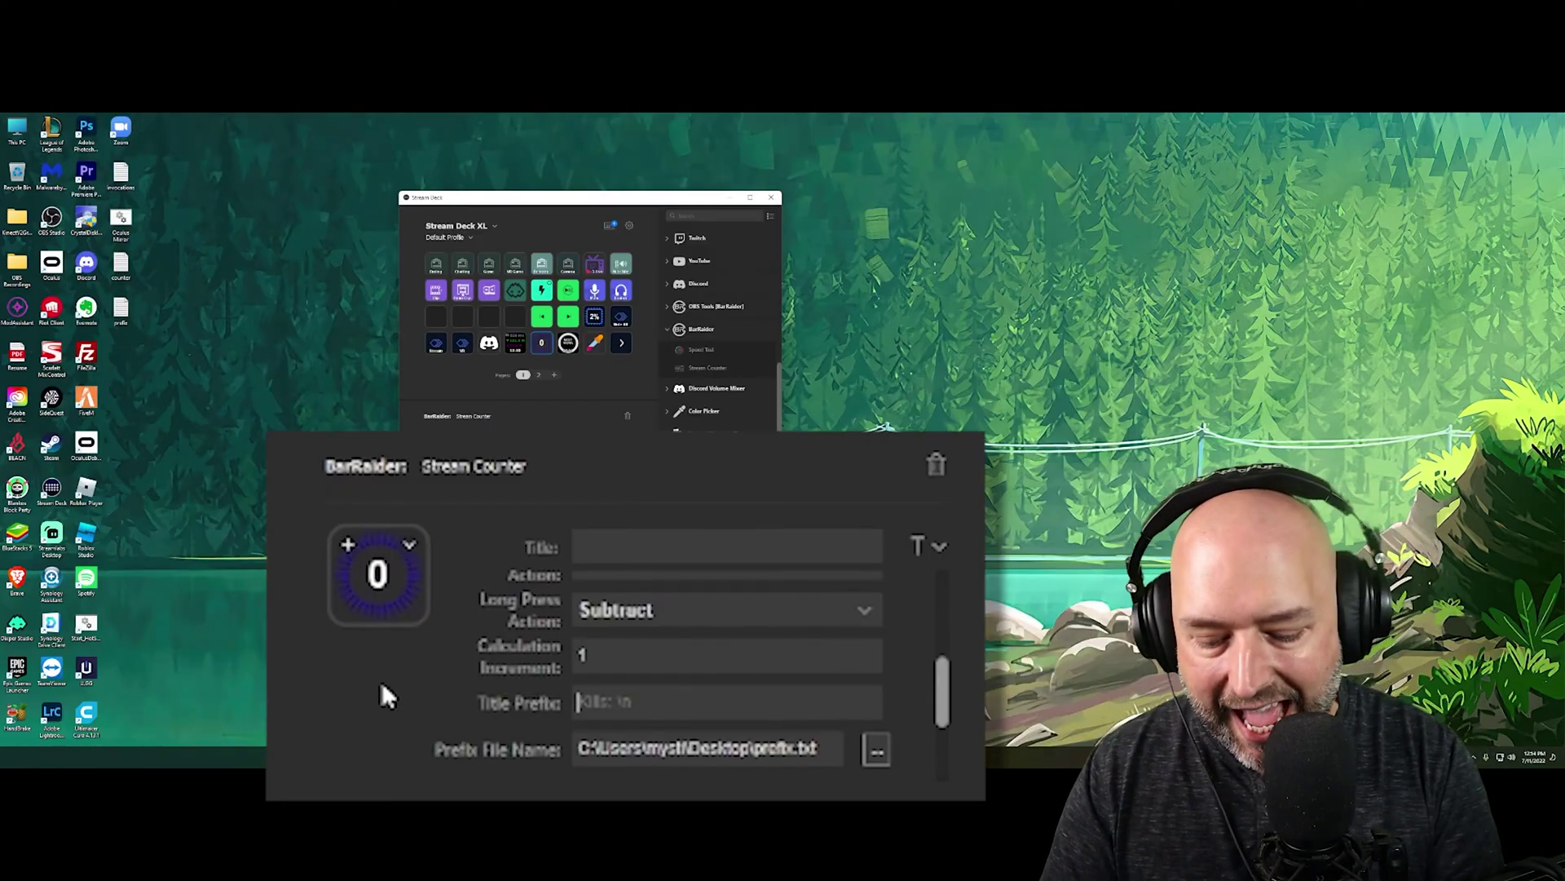
Give the counter key the title prefix 'Kills:' and write it to prefix.txt on the Desktop, replacing it
type("Kills")
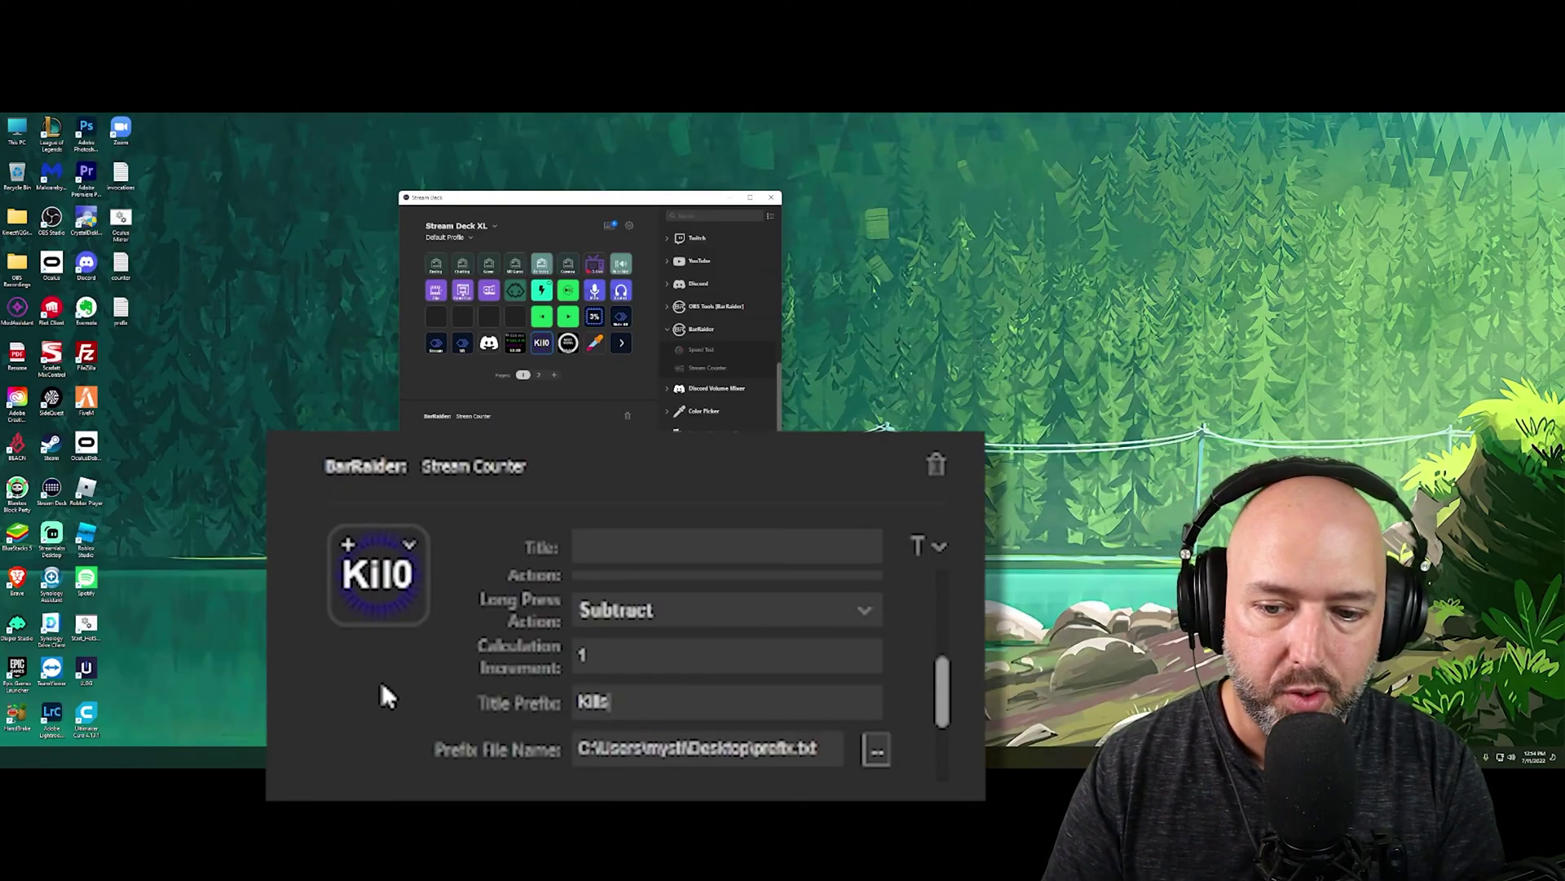
type(":")
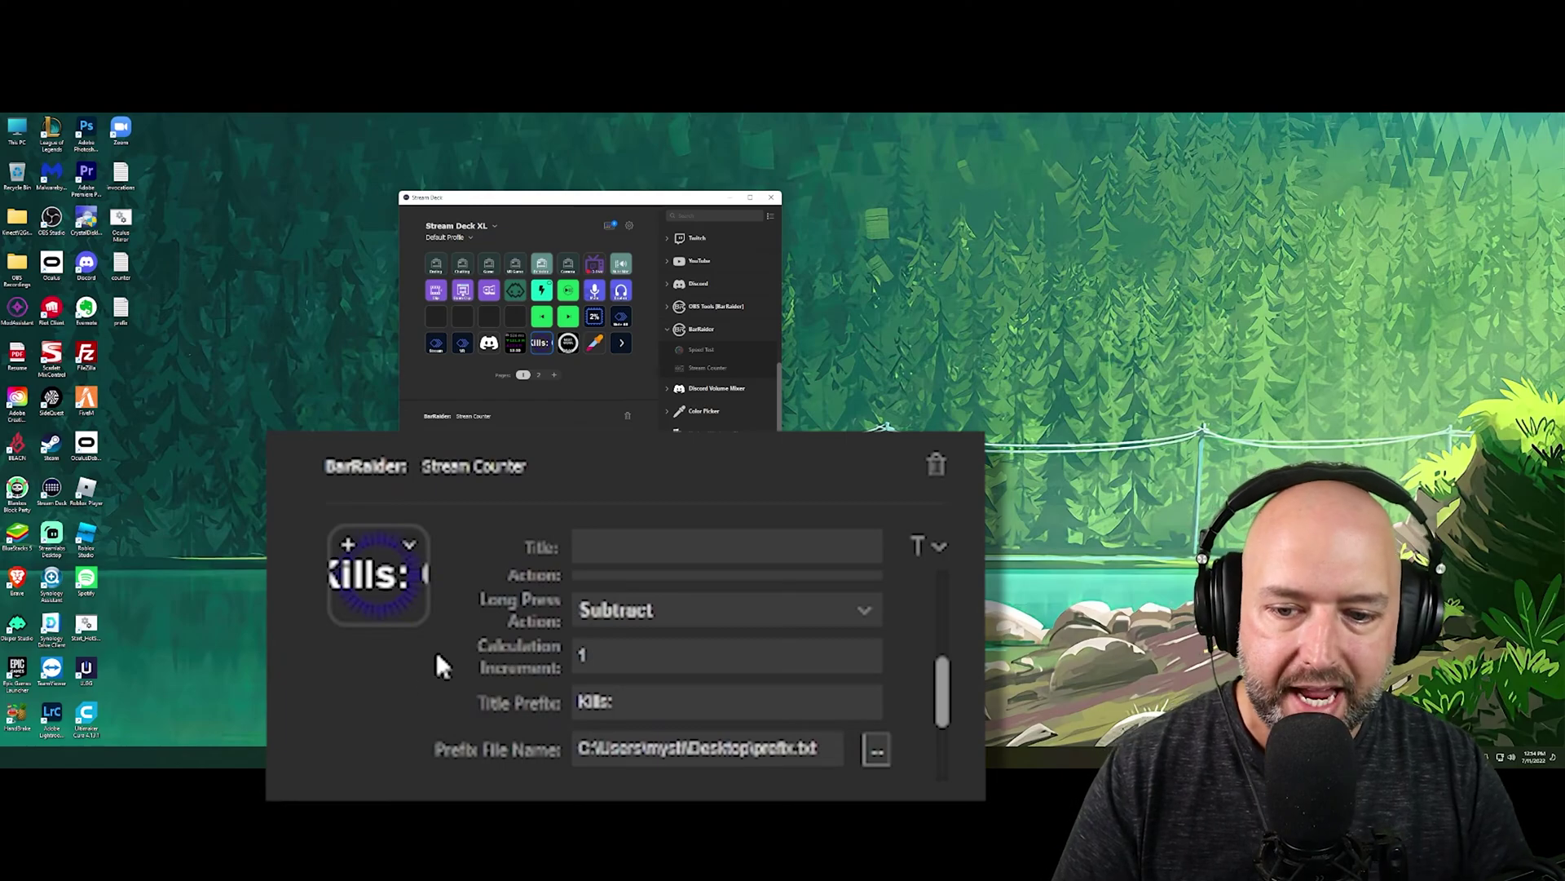
scroll(489, 760, "down", 1)
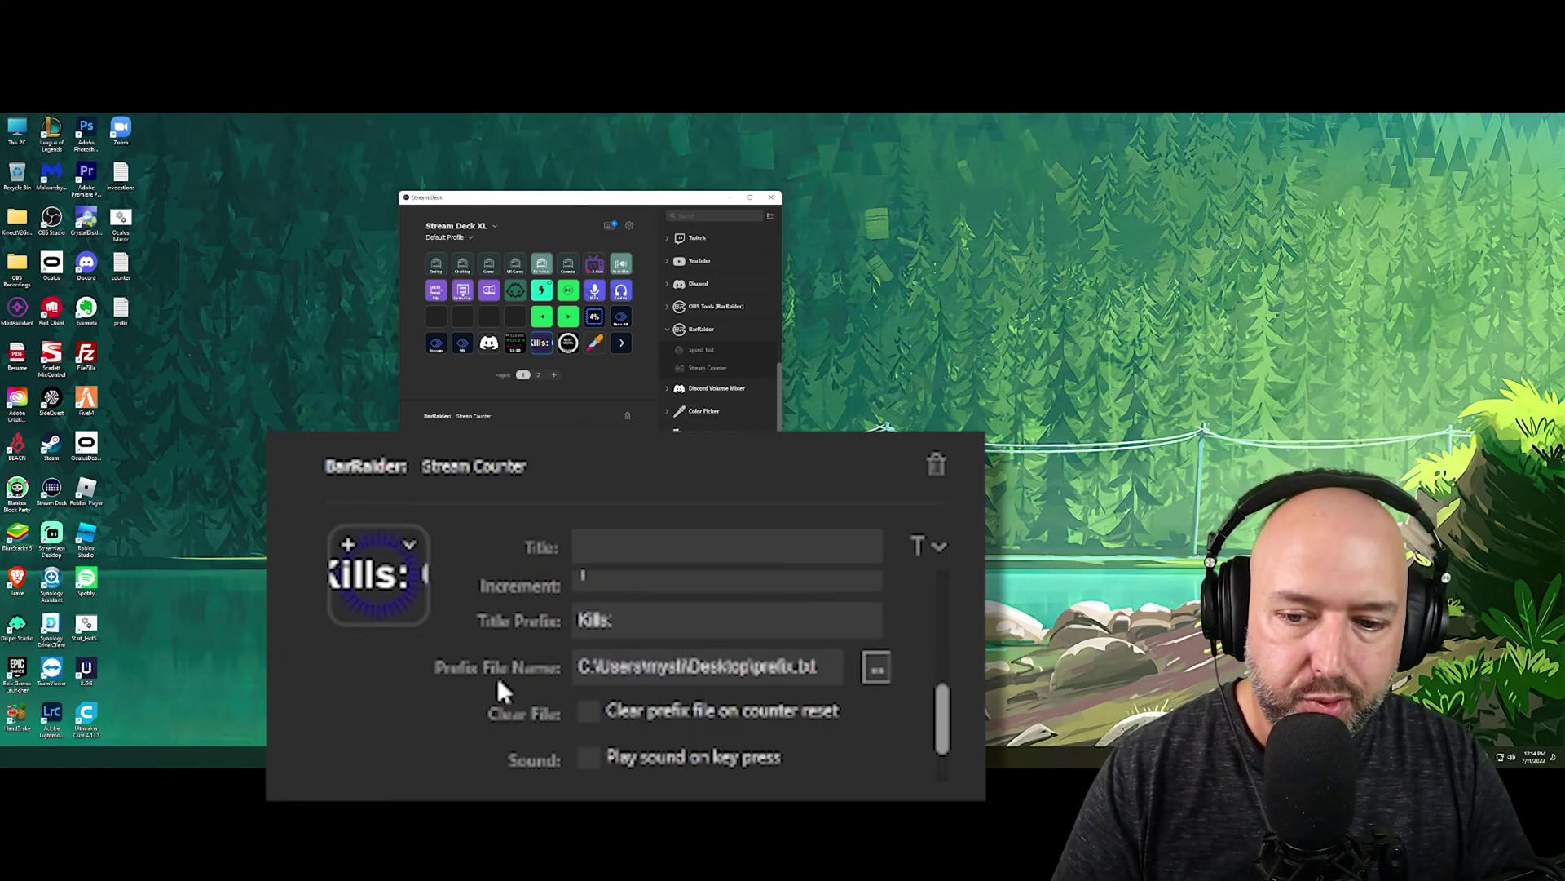
left_click(876, 667)
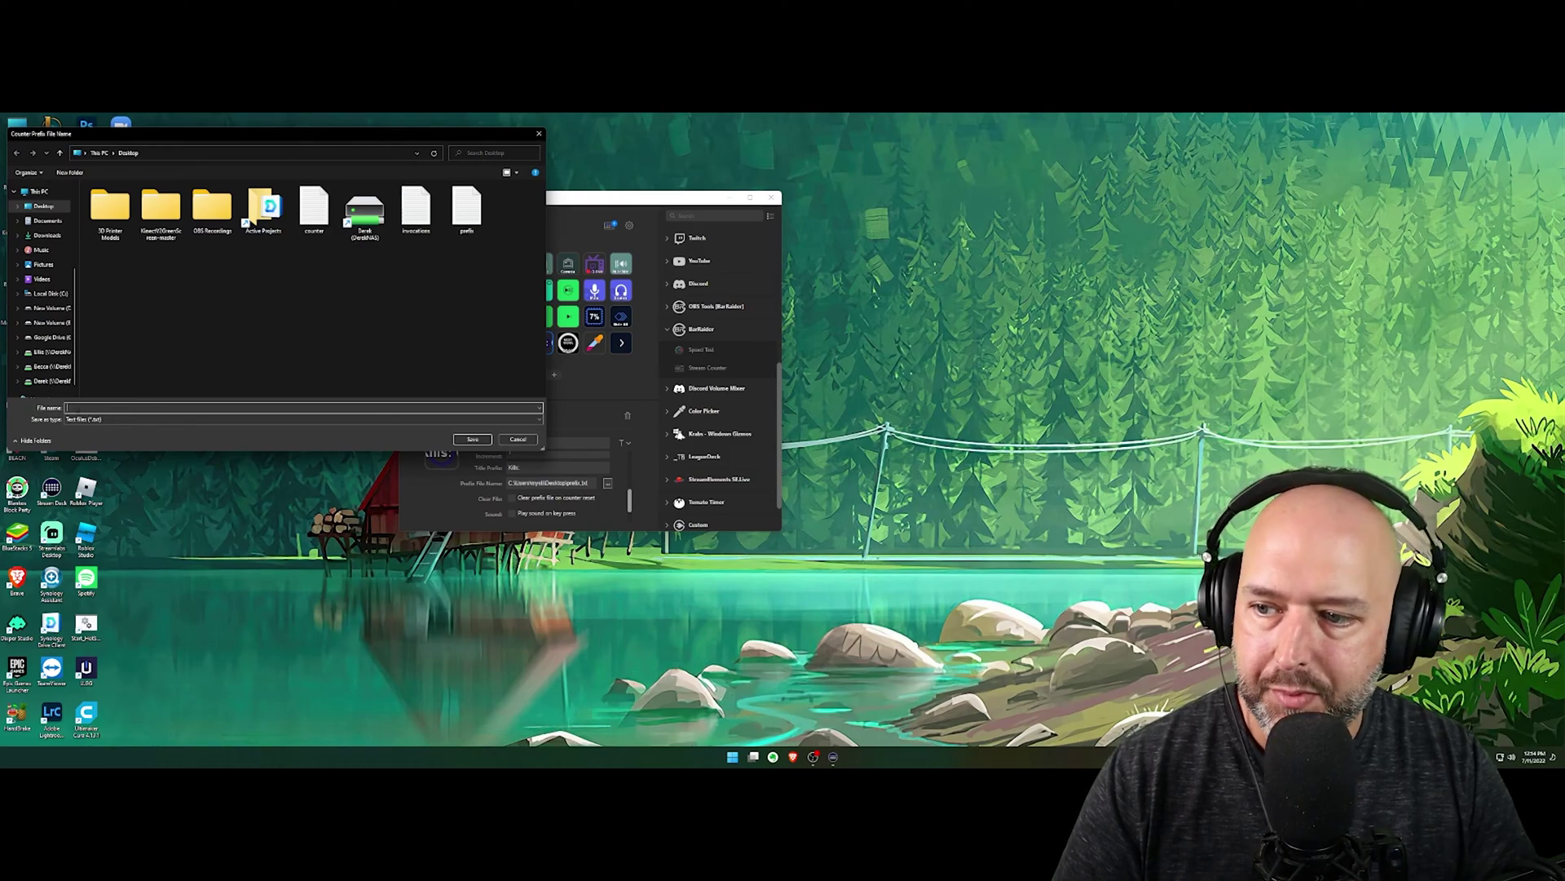
double_click(467, 208)
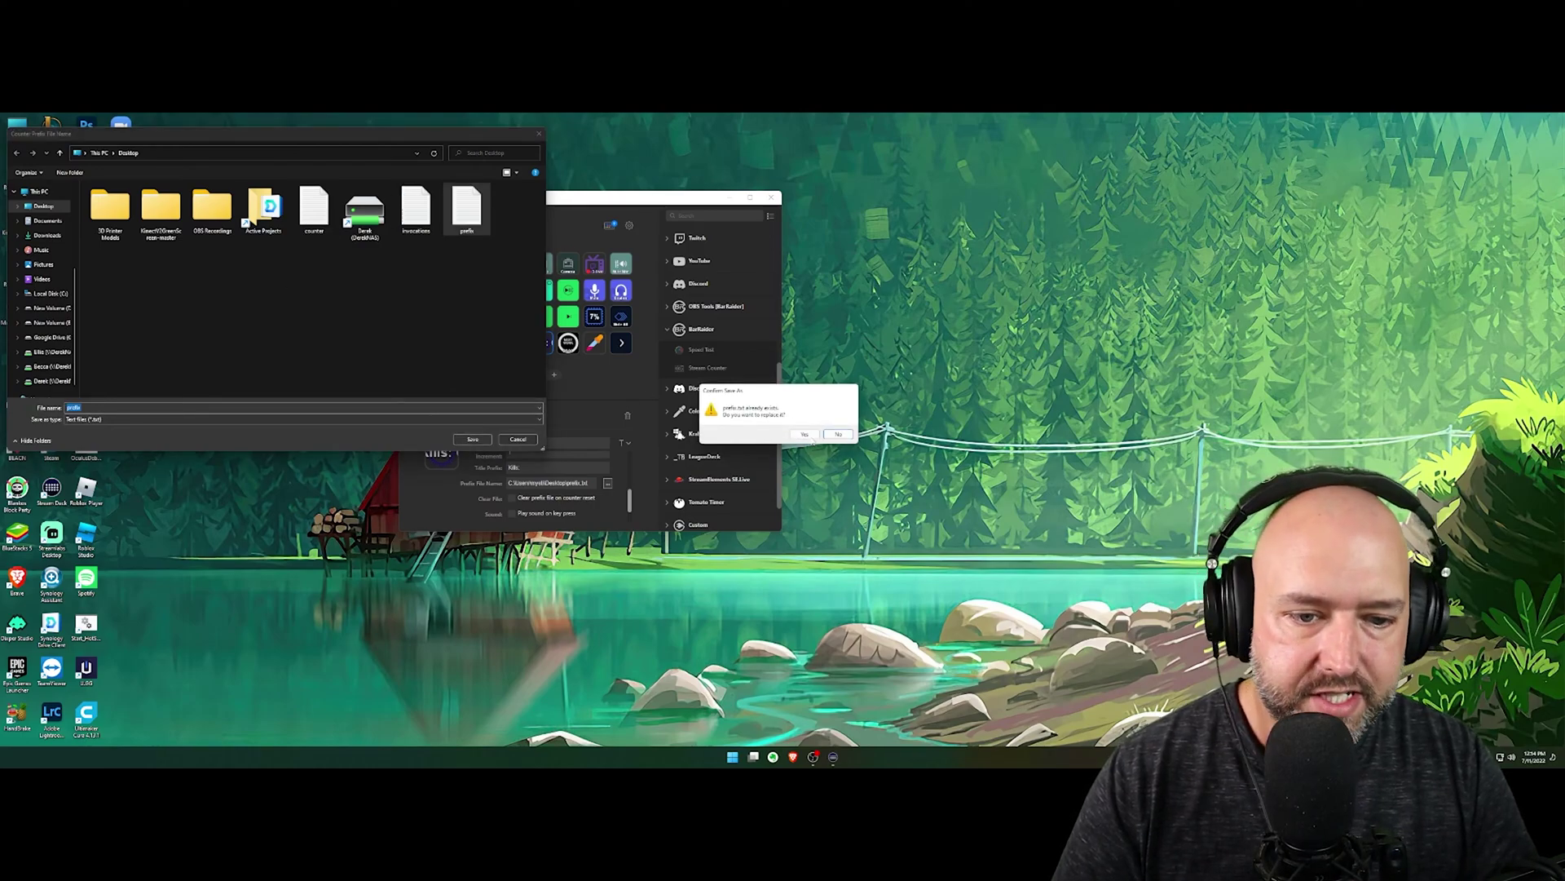
left_click(805, 435)
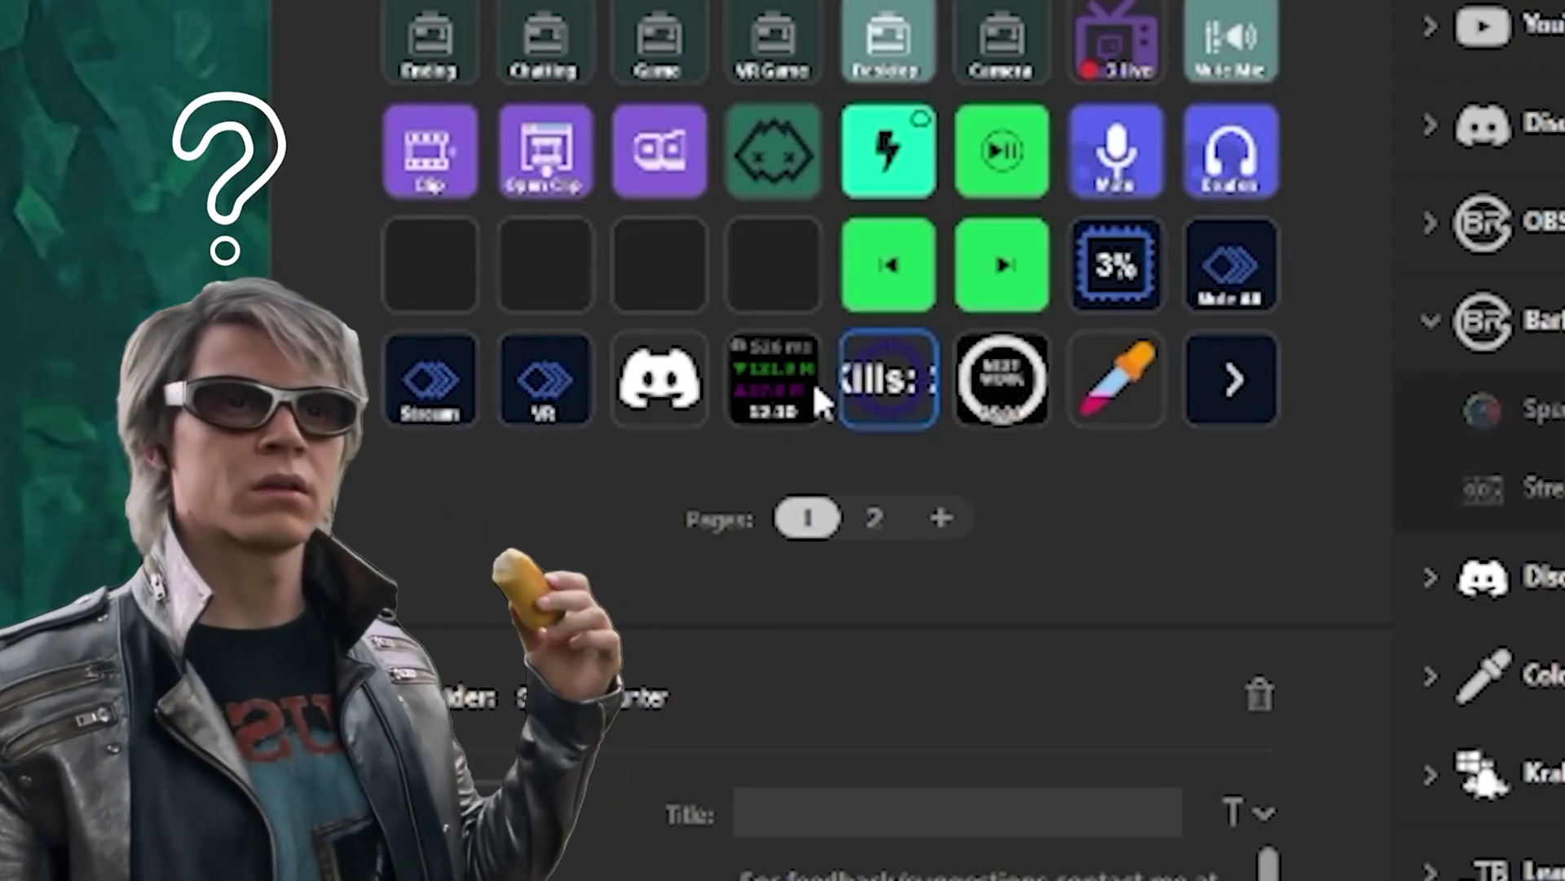
left_click(540, 344)
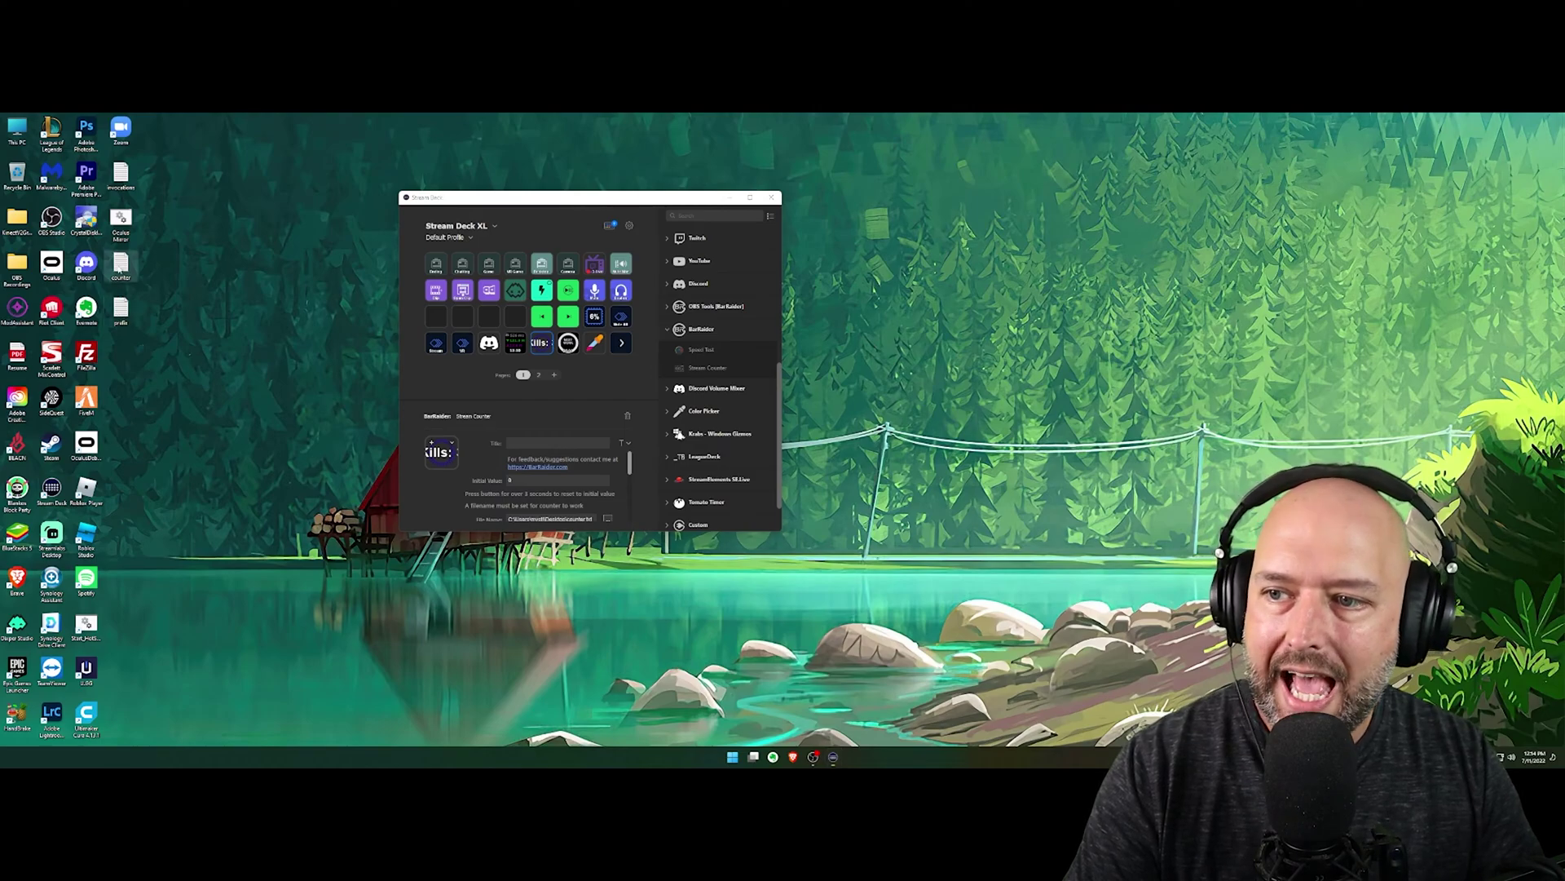
Open counter.txt and prefix.txt from the desktop to confirm they read 3 and 'Kills: 3'
double_click(121, 265)
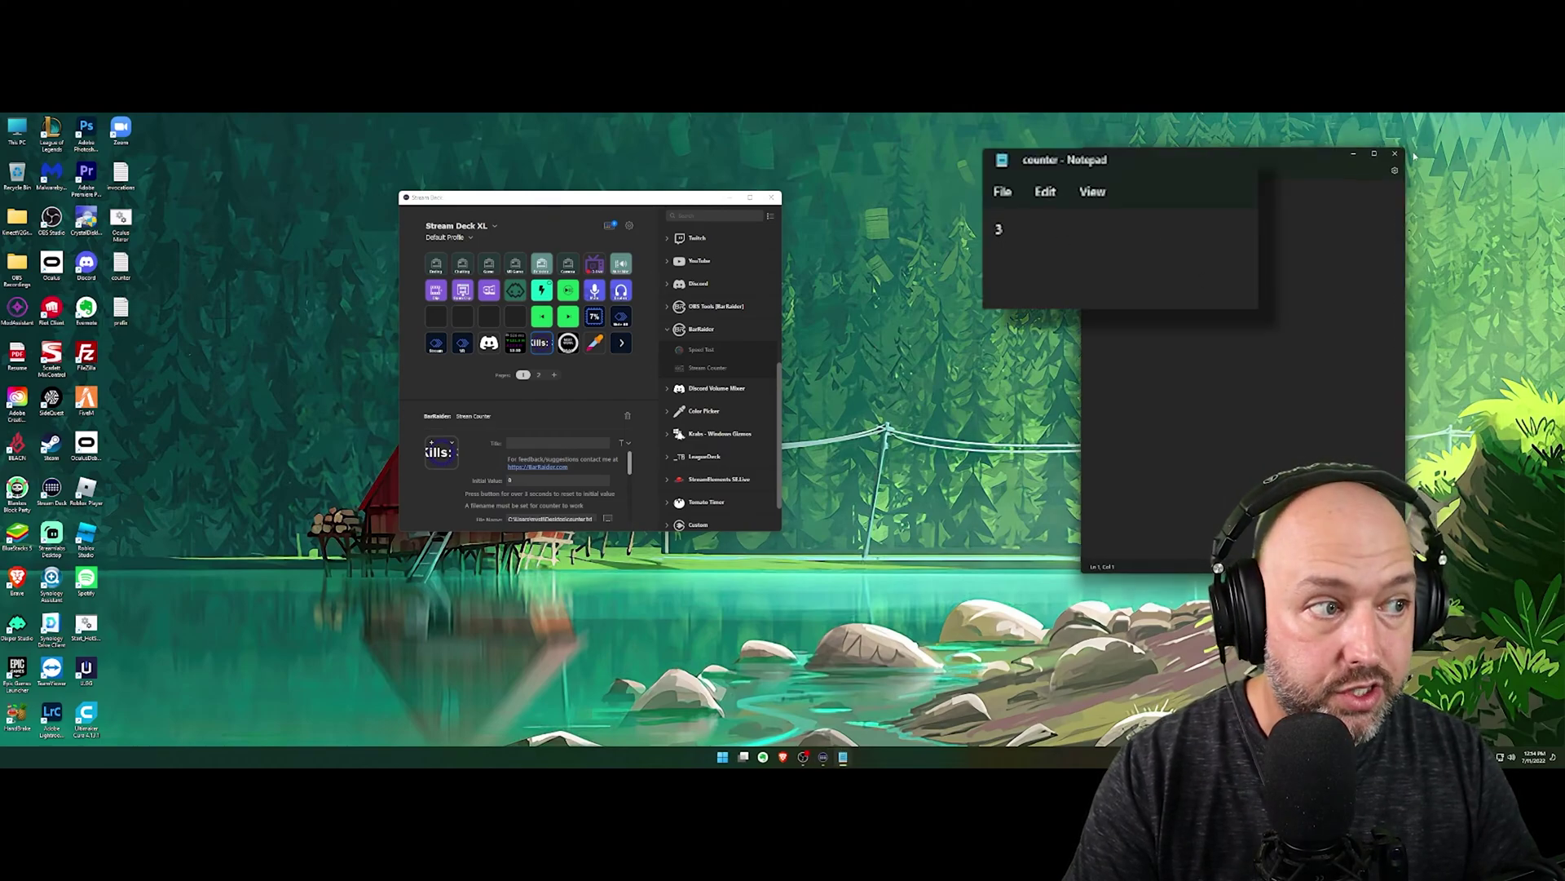
left_click(1395, 153)
double_click(121, 310)
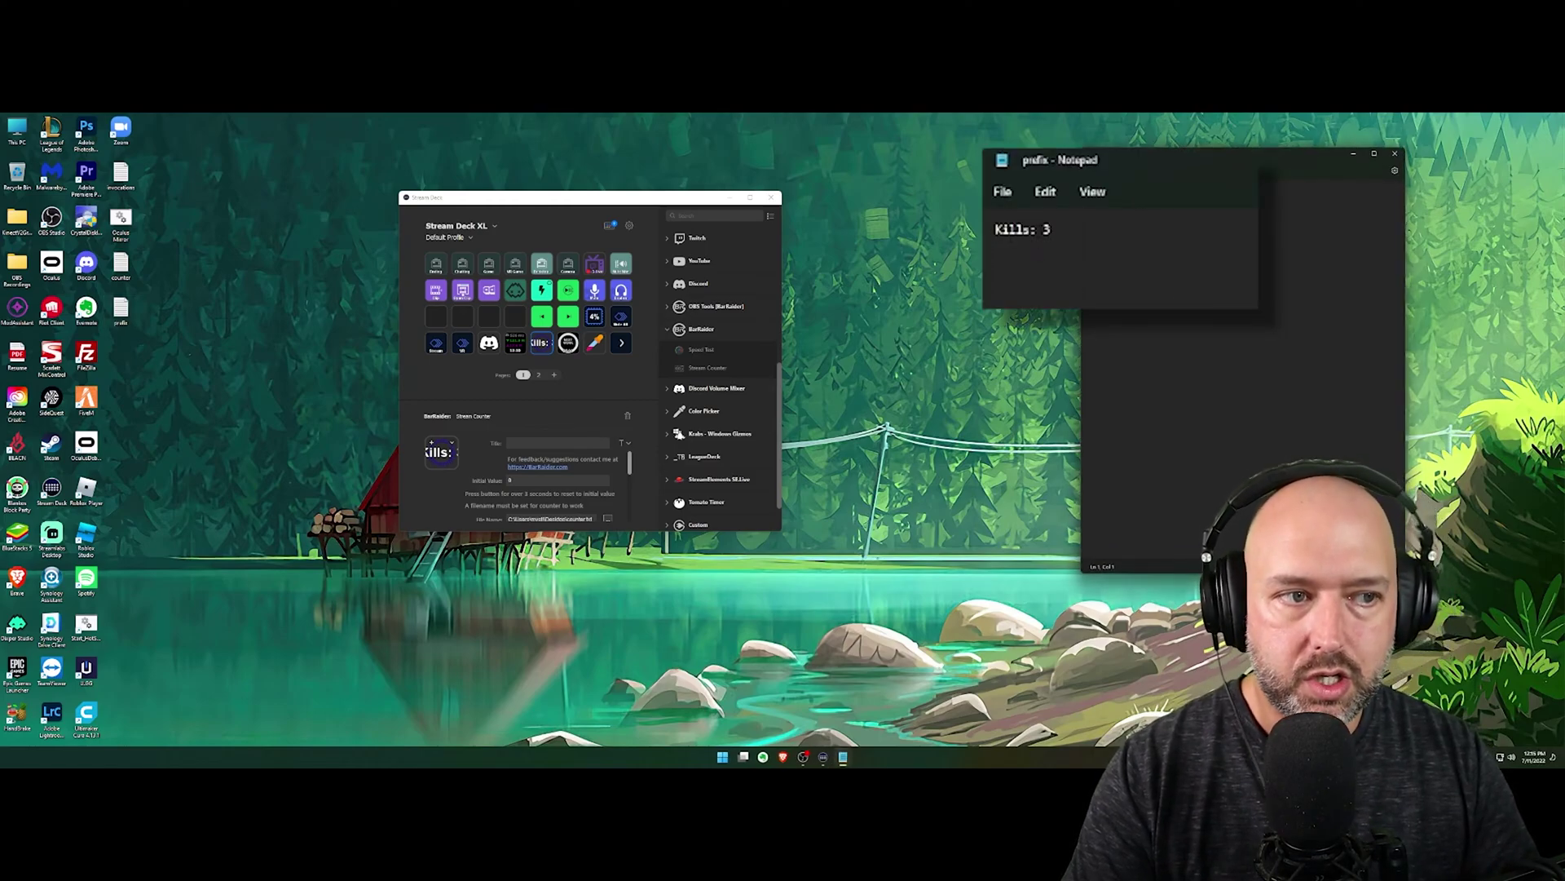
scroll(555, 481, "down", 3)
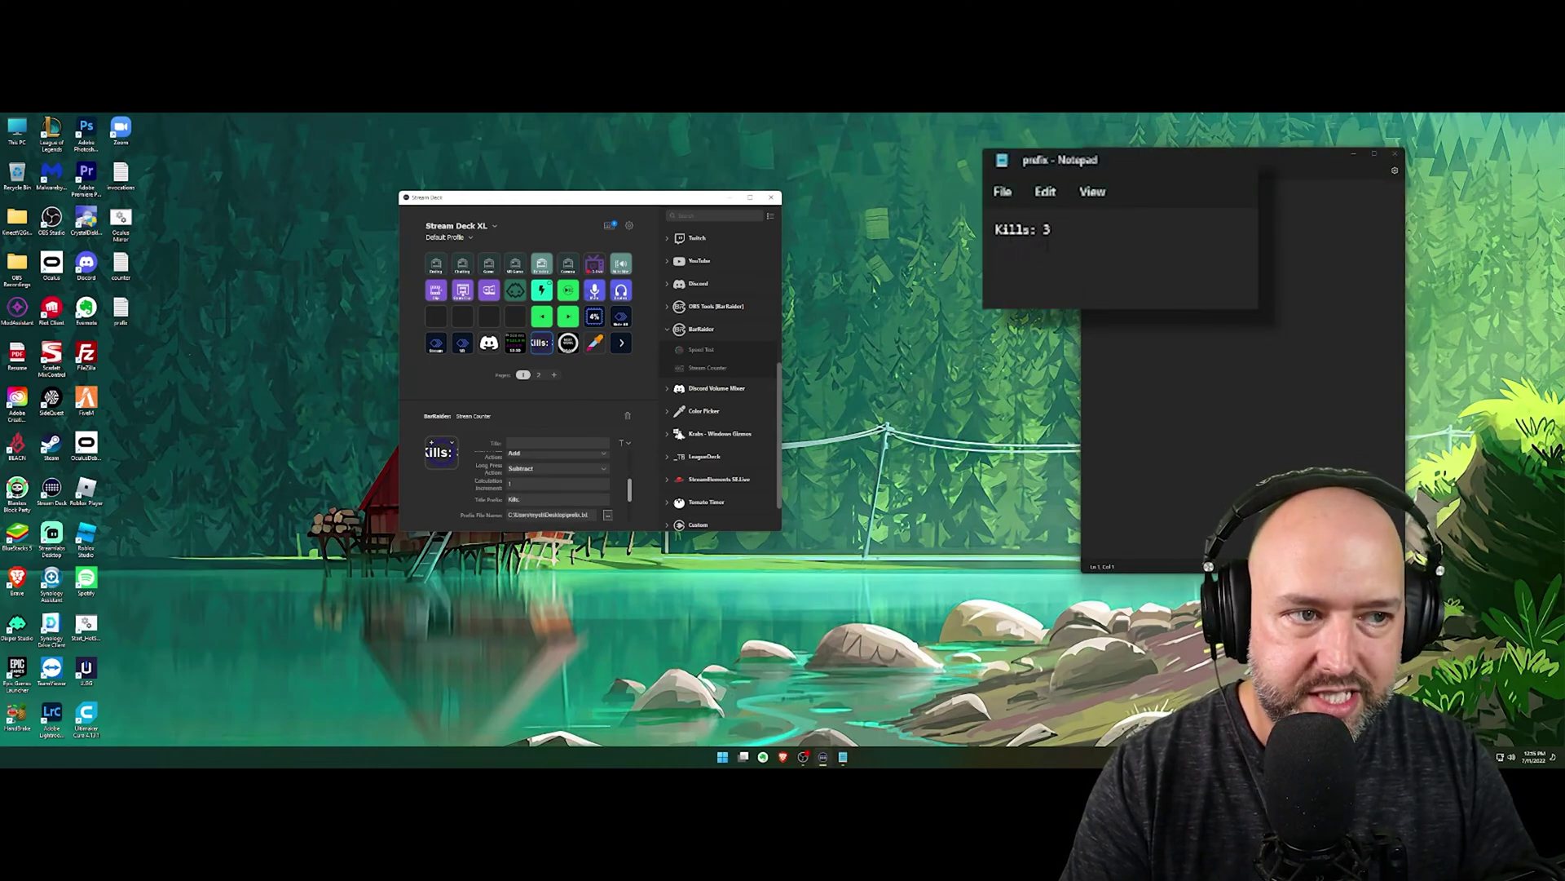
left_click(1396, 152)
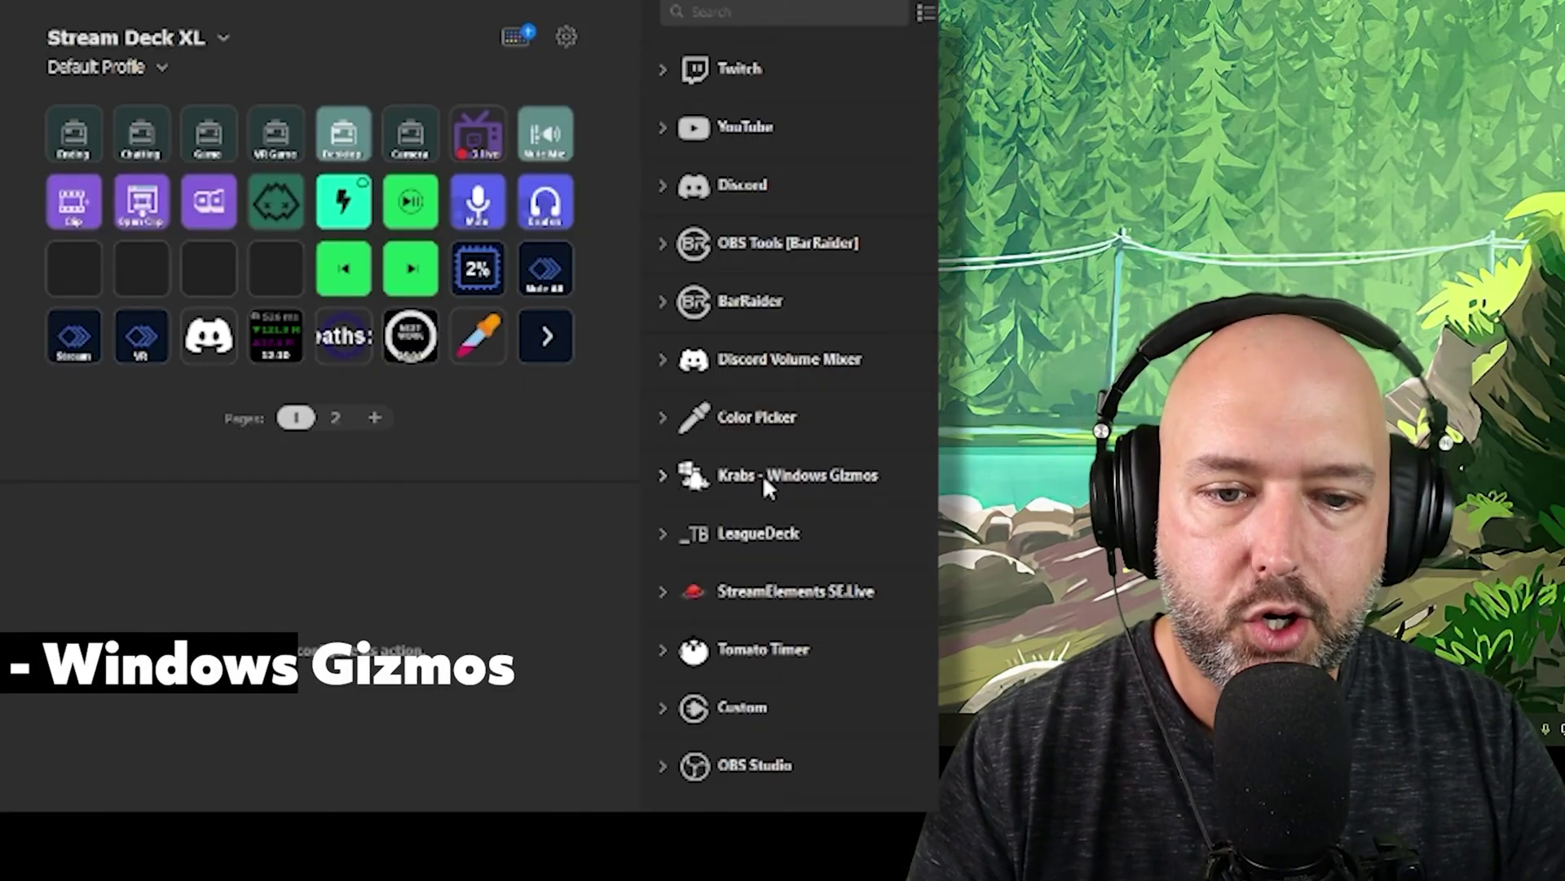
Browse the Krabs - Windows Gizmos actions, then switch the deck to page 2
left_click(660, 475)
scroll(778, 584, "down", 2)
scroll(778, 584, "down", 15)
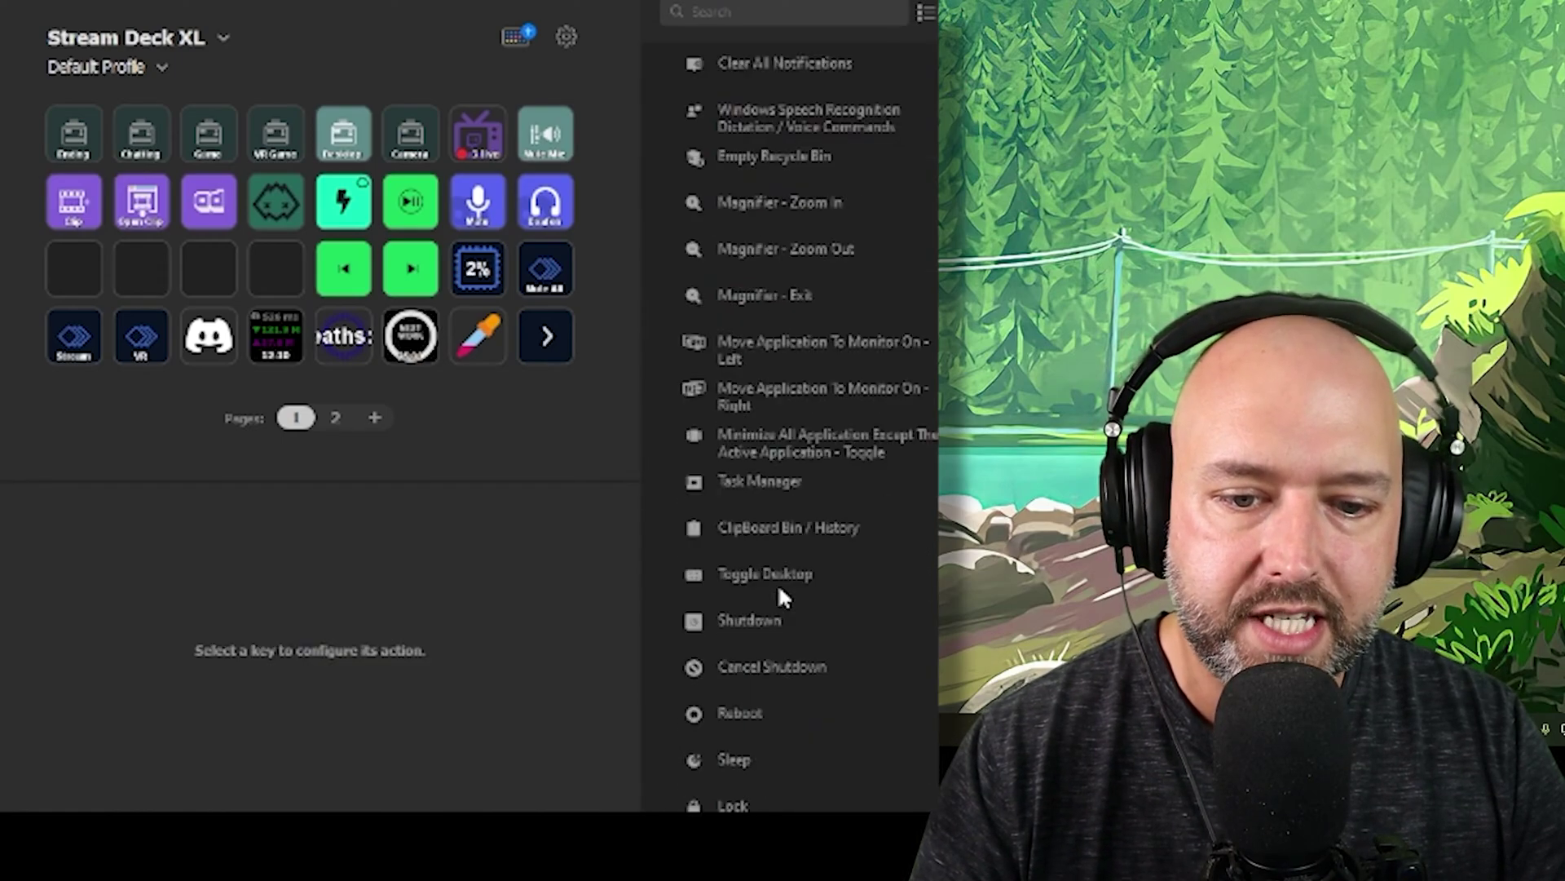
scroll(779, 603, "up", 12)
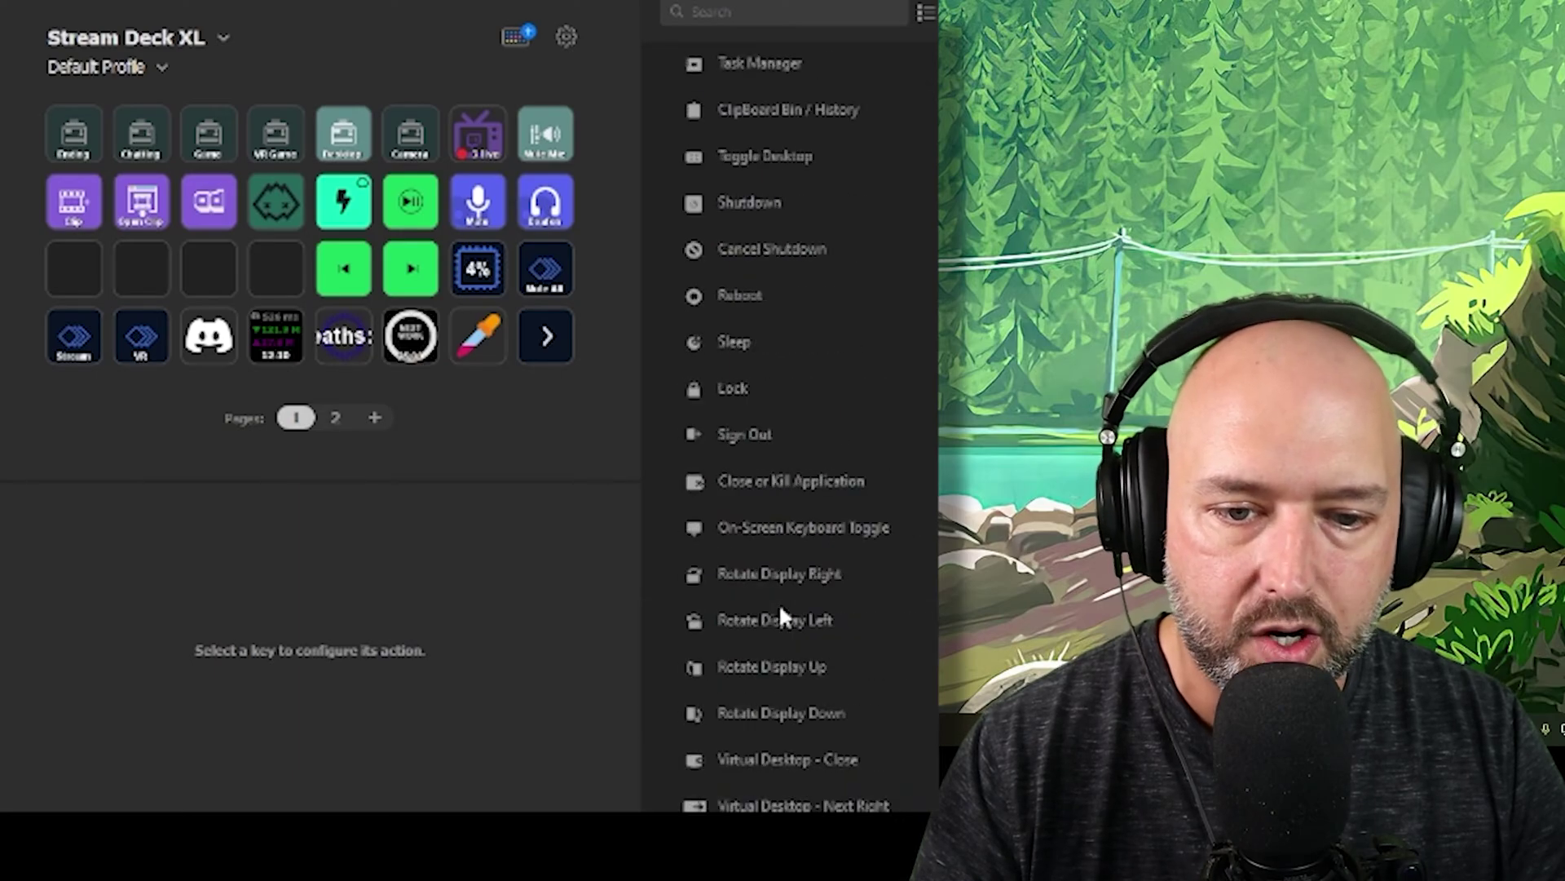
scroll(772, 326, "up", 2)
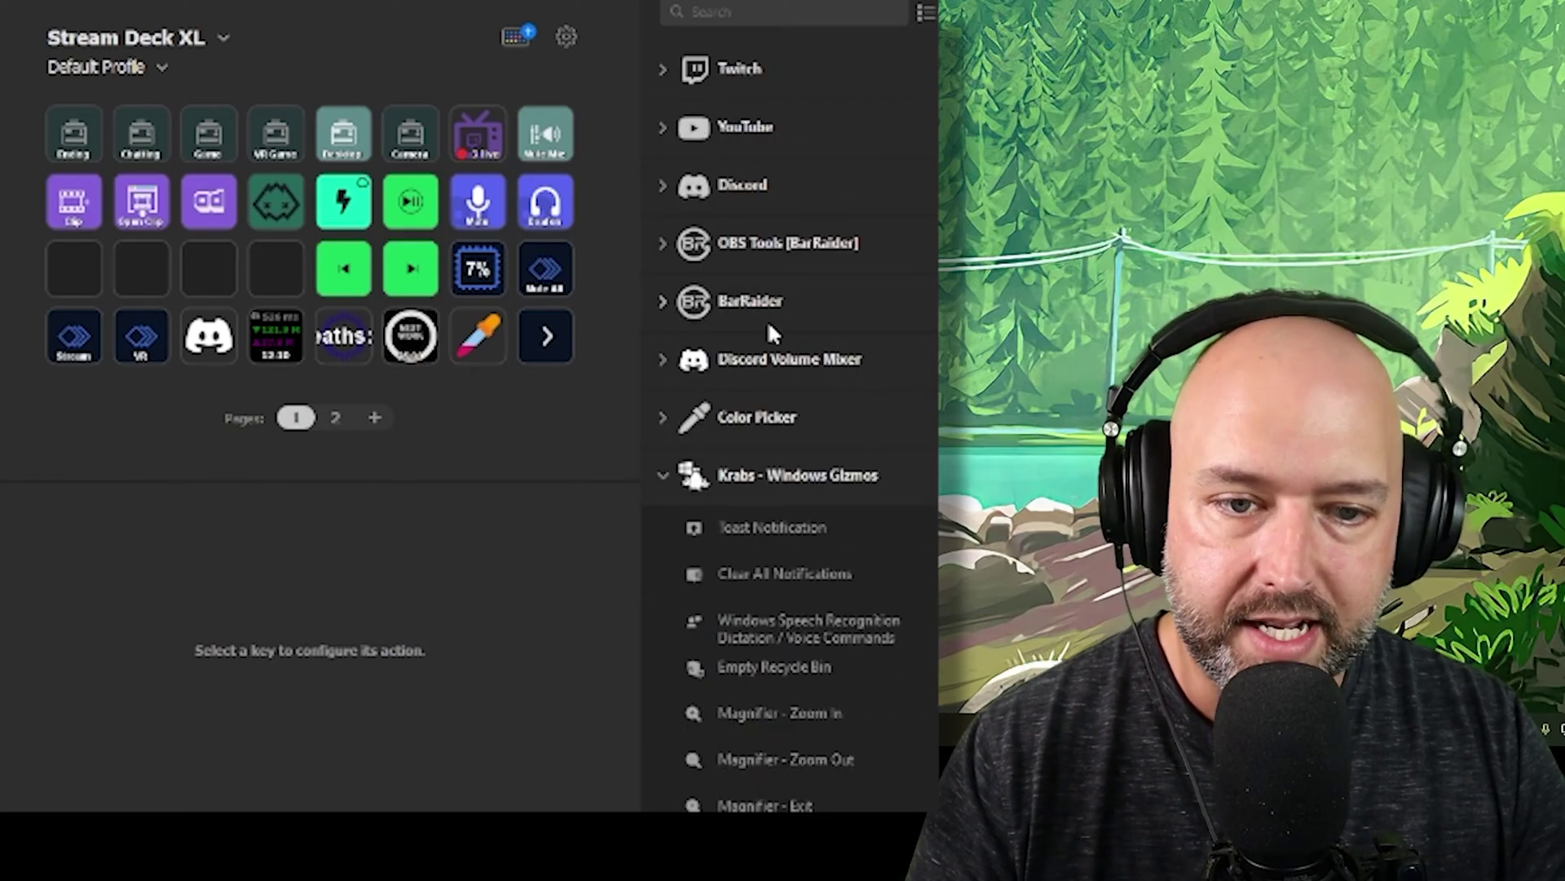
left_click(665, 476)
left_click(533, 352)
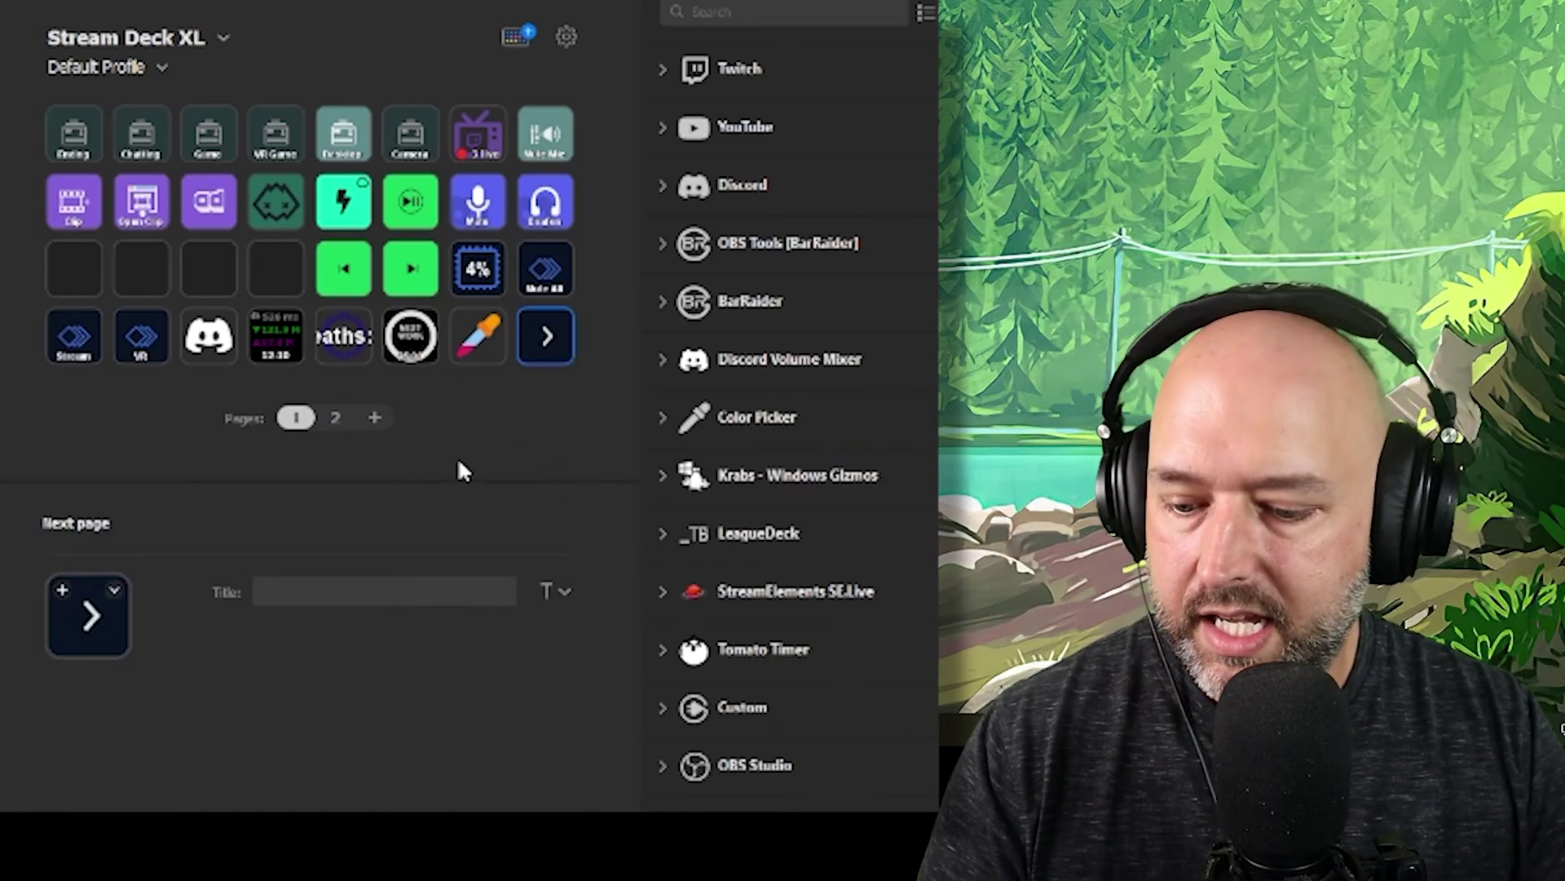
left_click(335, 417)
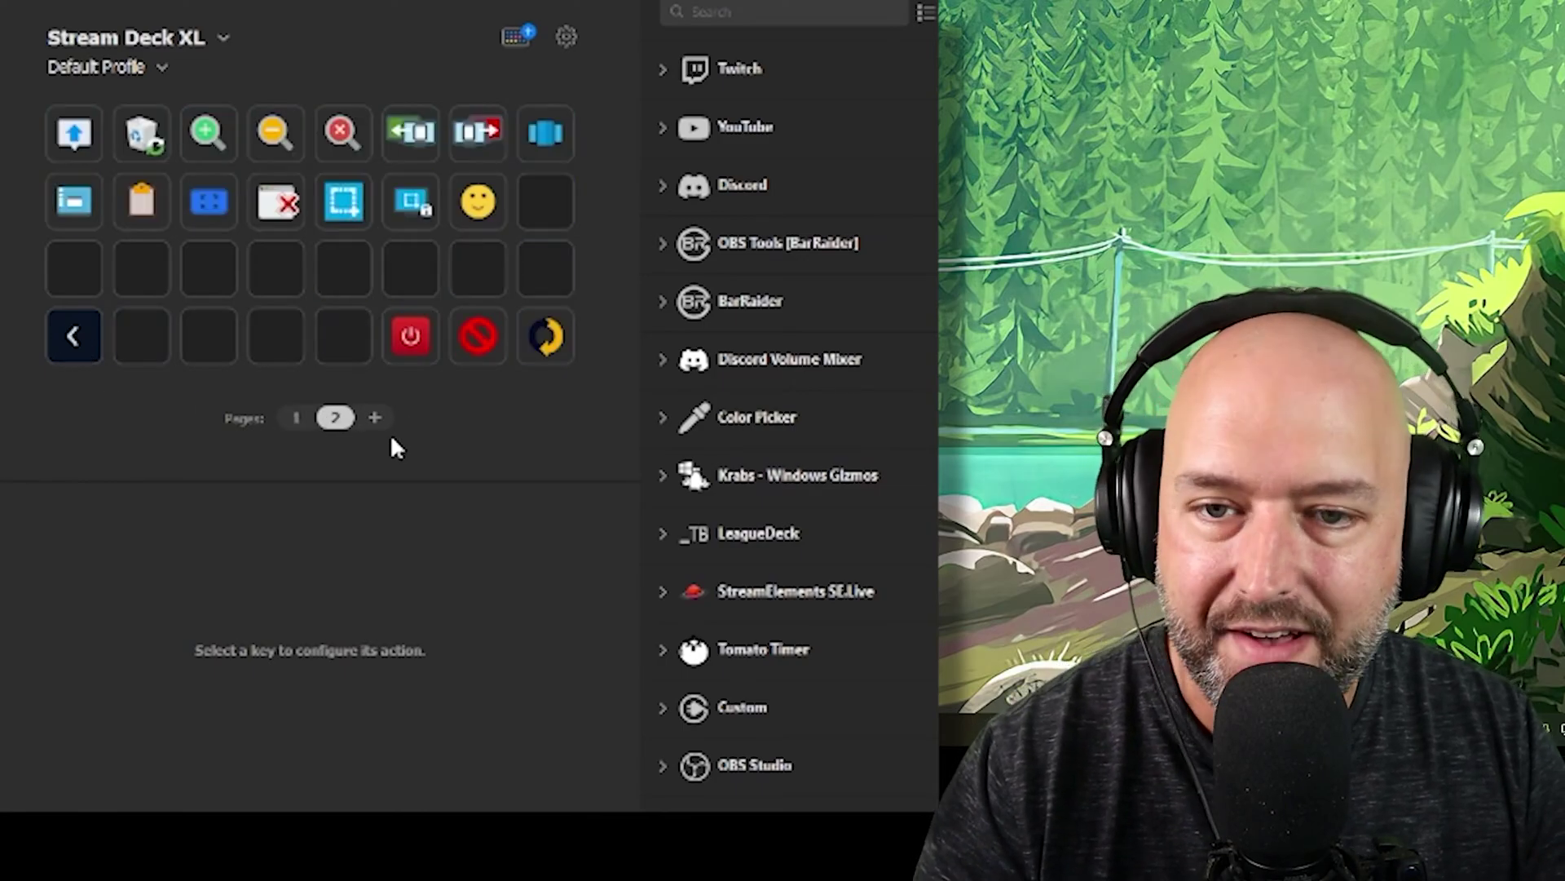
Inspect the Toast Notification and Empty Recycle Bin keys, comparing with the desktop Recycle Bin menu
left_click(71, 155)
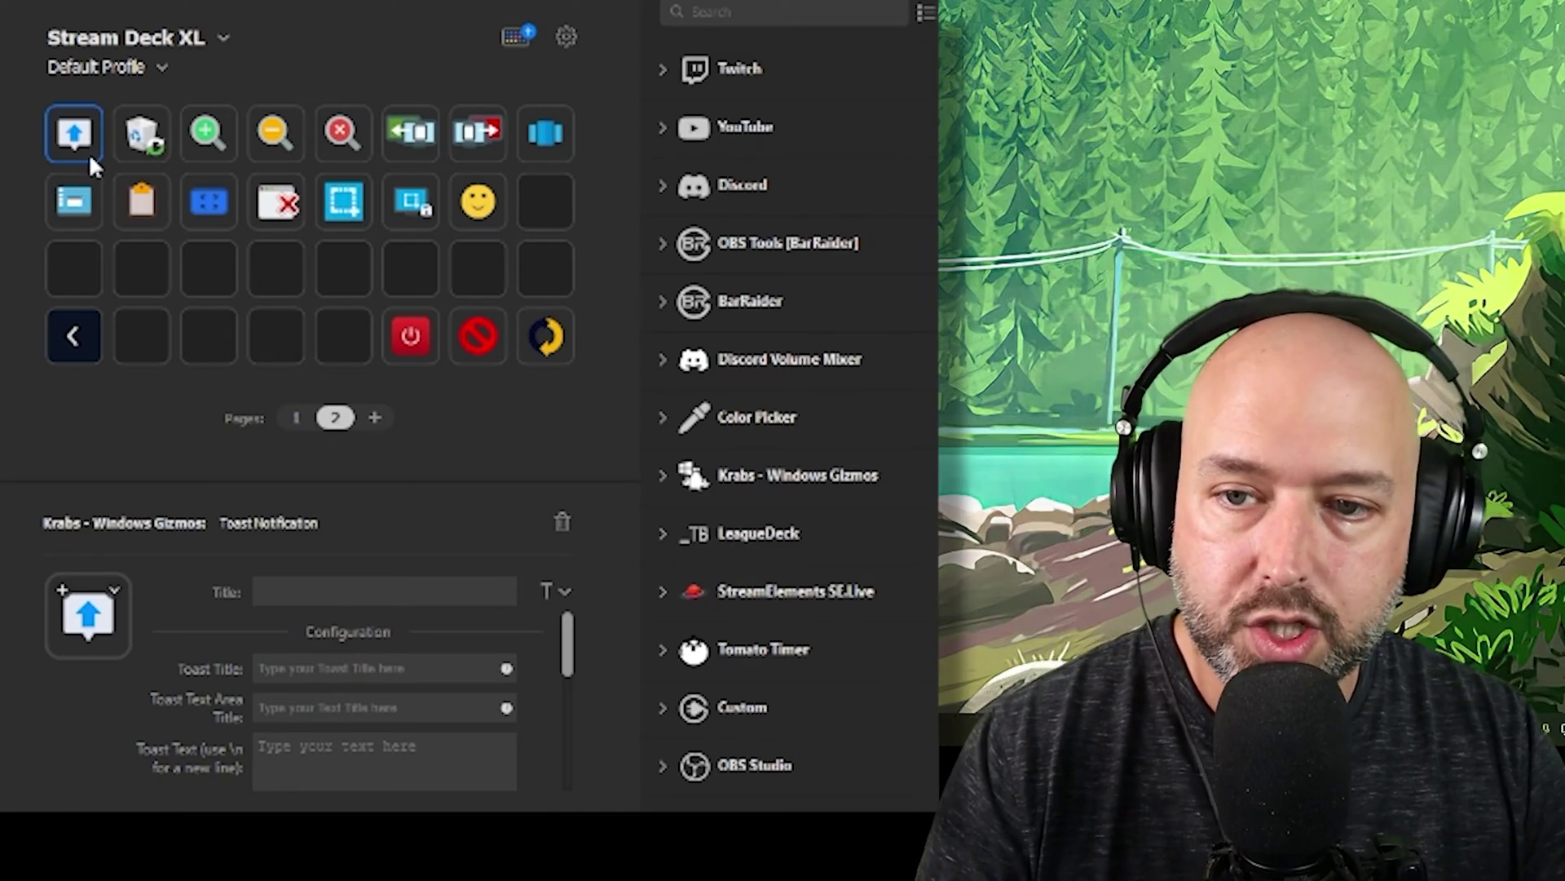
left_click(142, 133)
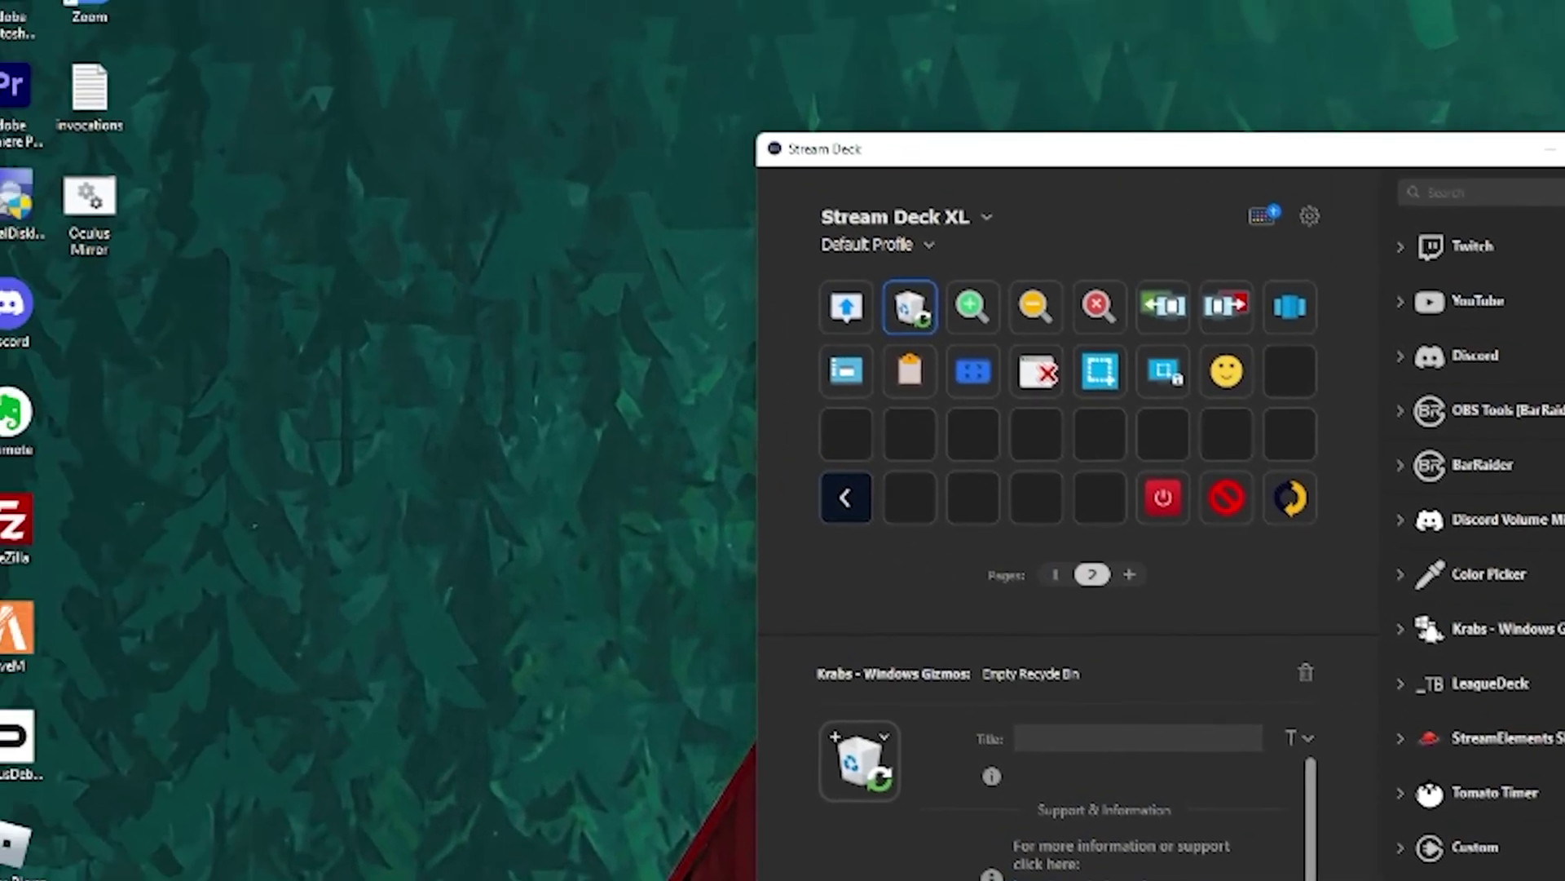
right_click(37, 138)
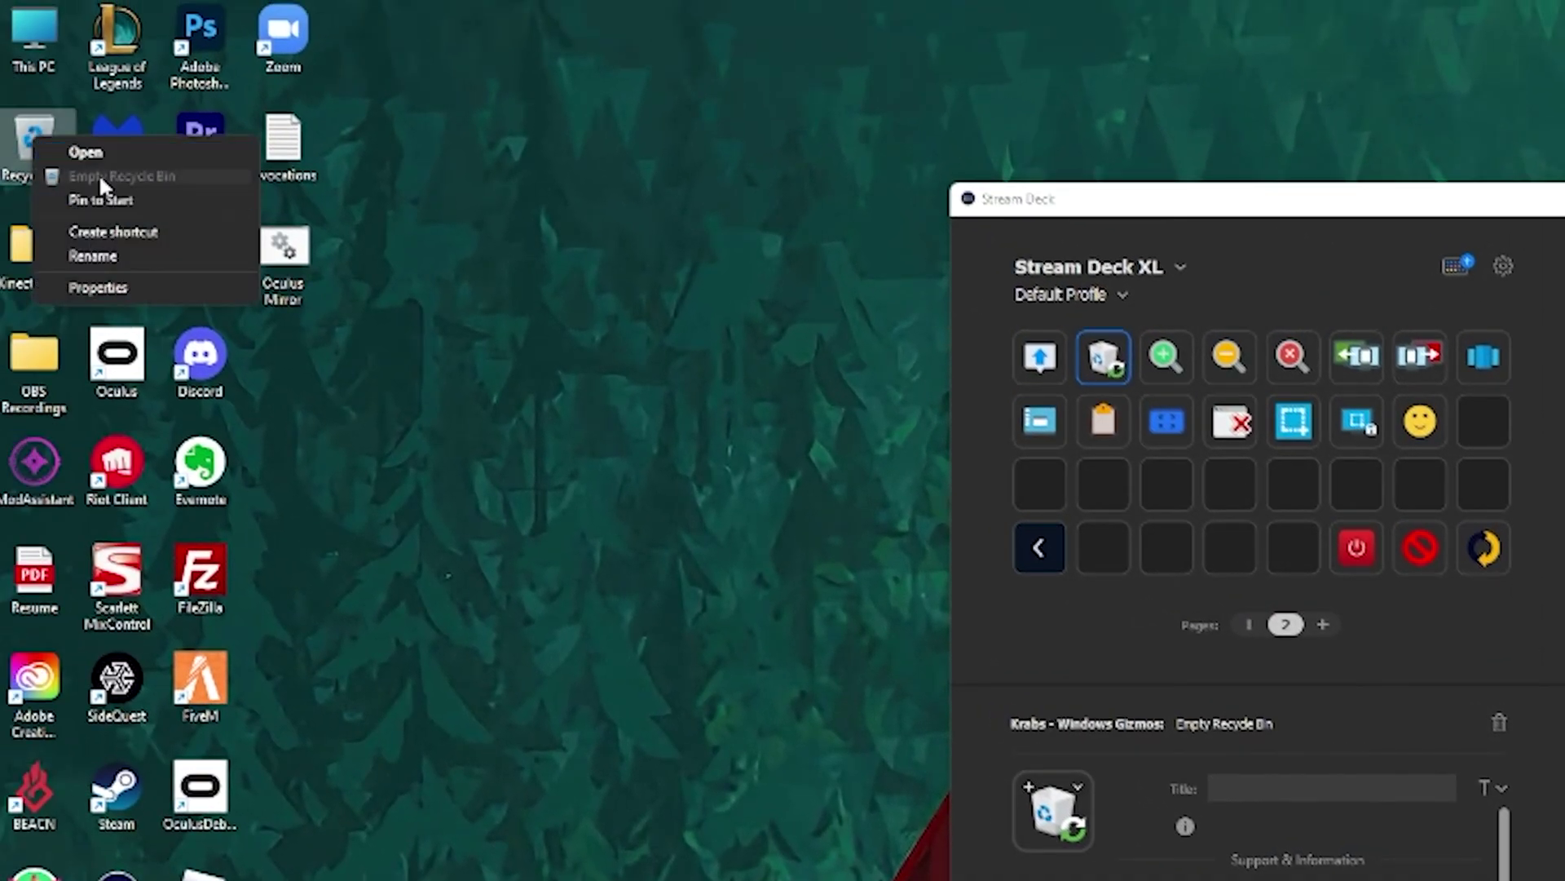
left_click(736, 287)
left_click(1254, 199)
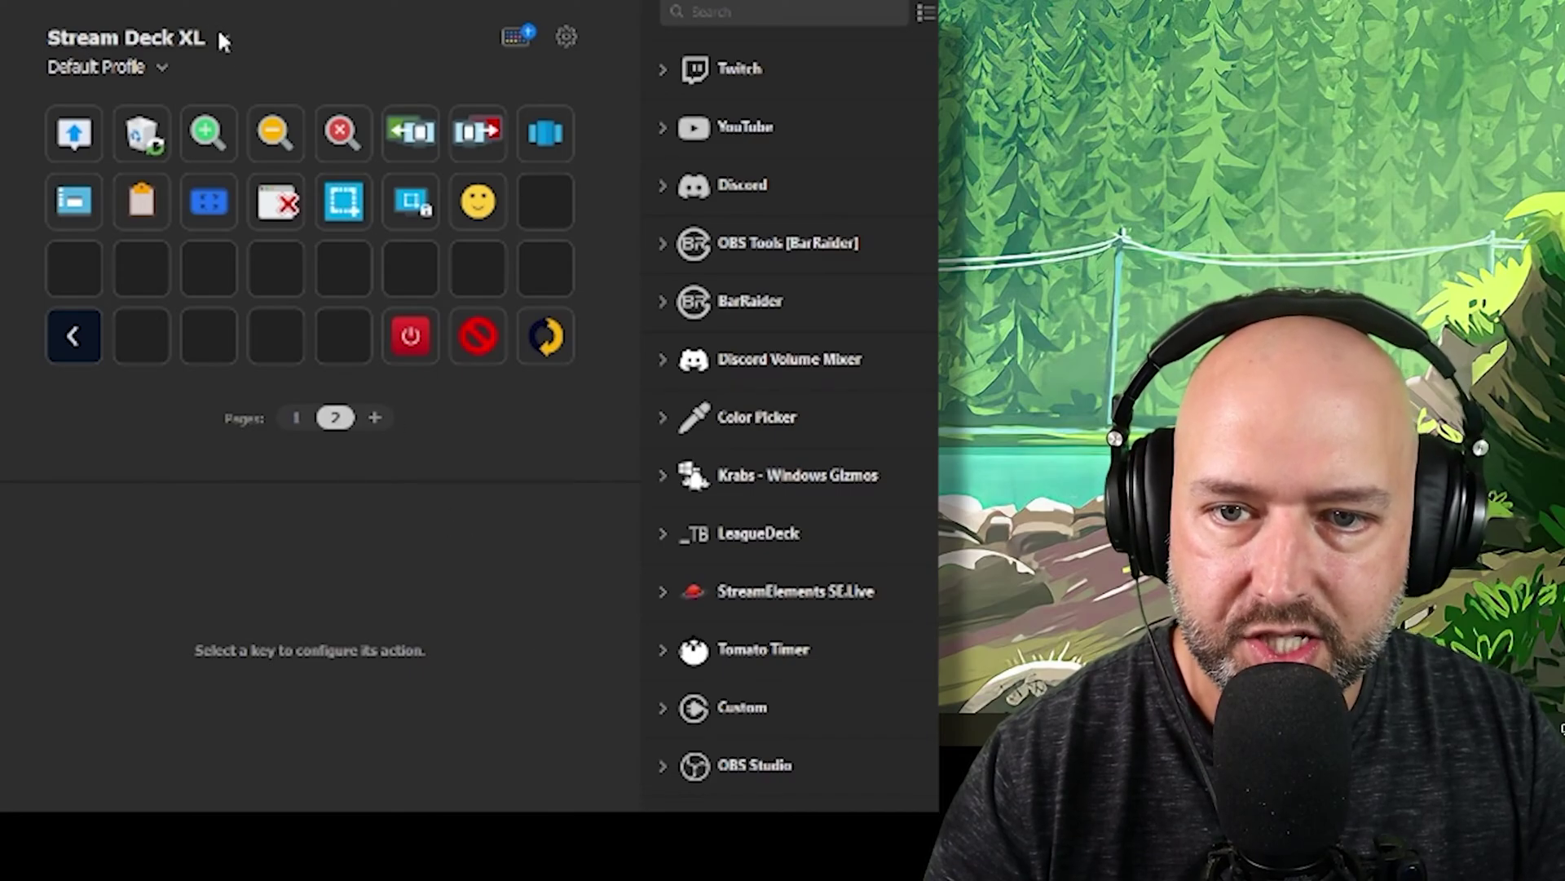
Inspect the Magnifier Zoom In, Zoom Out and Magnifier - Exit key settings
left_click(214, 139)
left_click(276, 137)
left_click(342, 135)
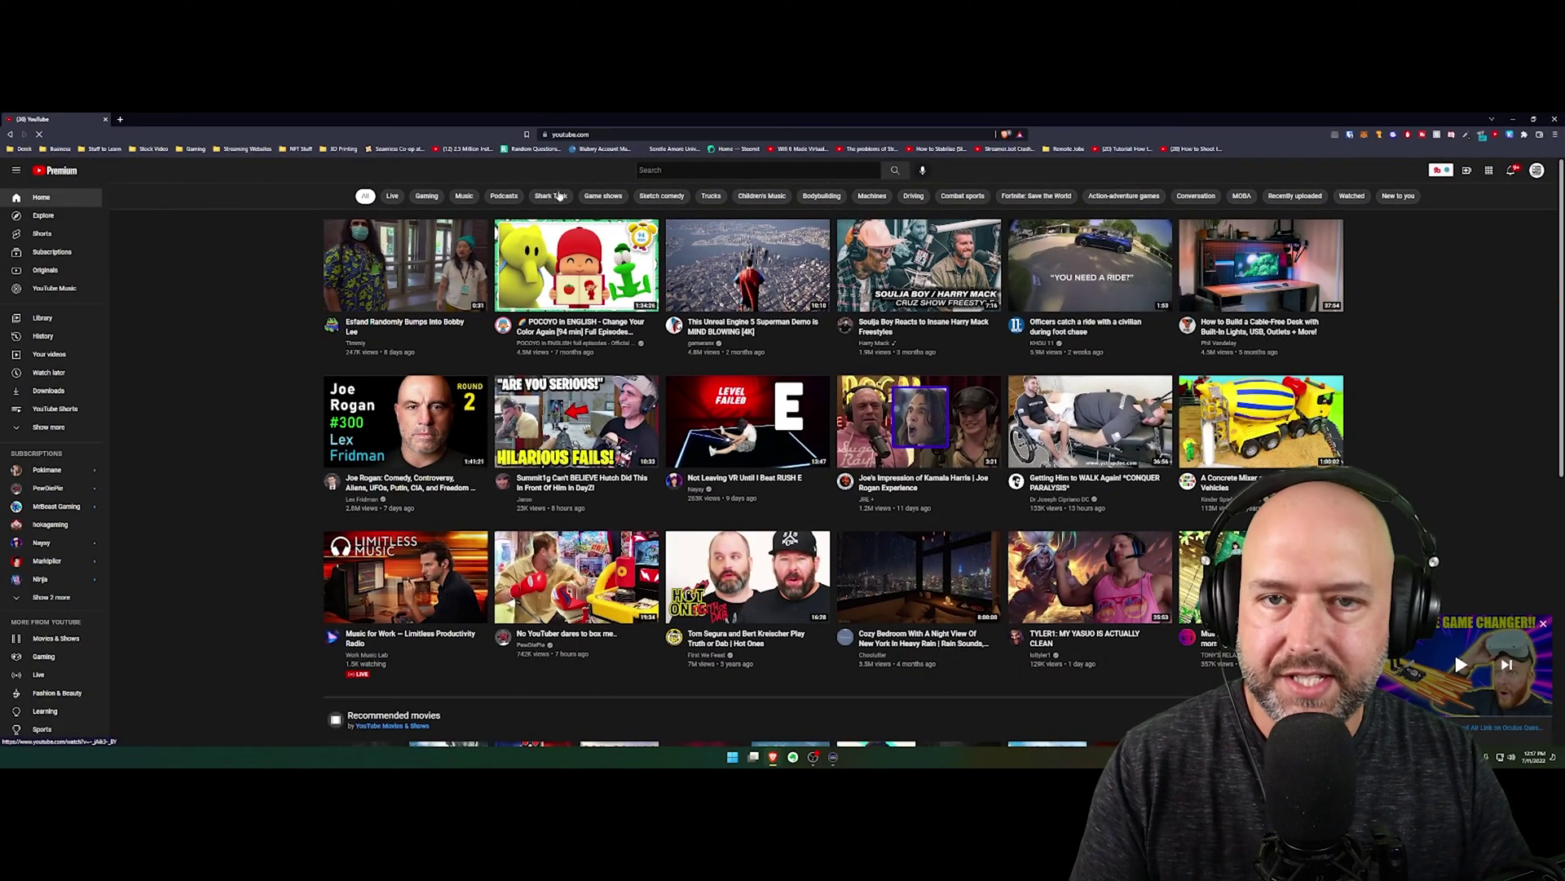
Close the YouTube browser window and select the Move Application To Monitor On - Left key
left_click(1554, 119)
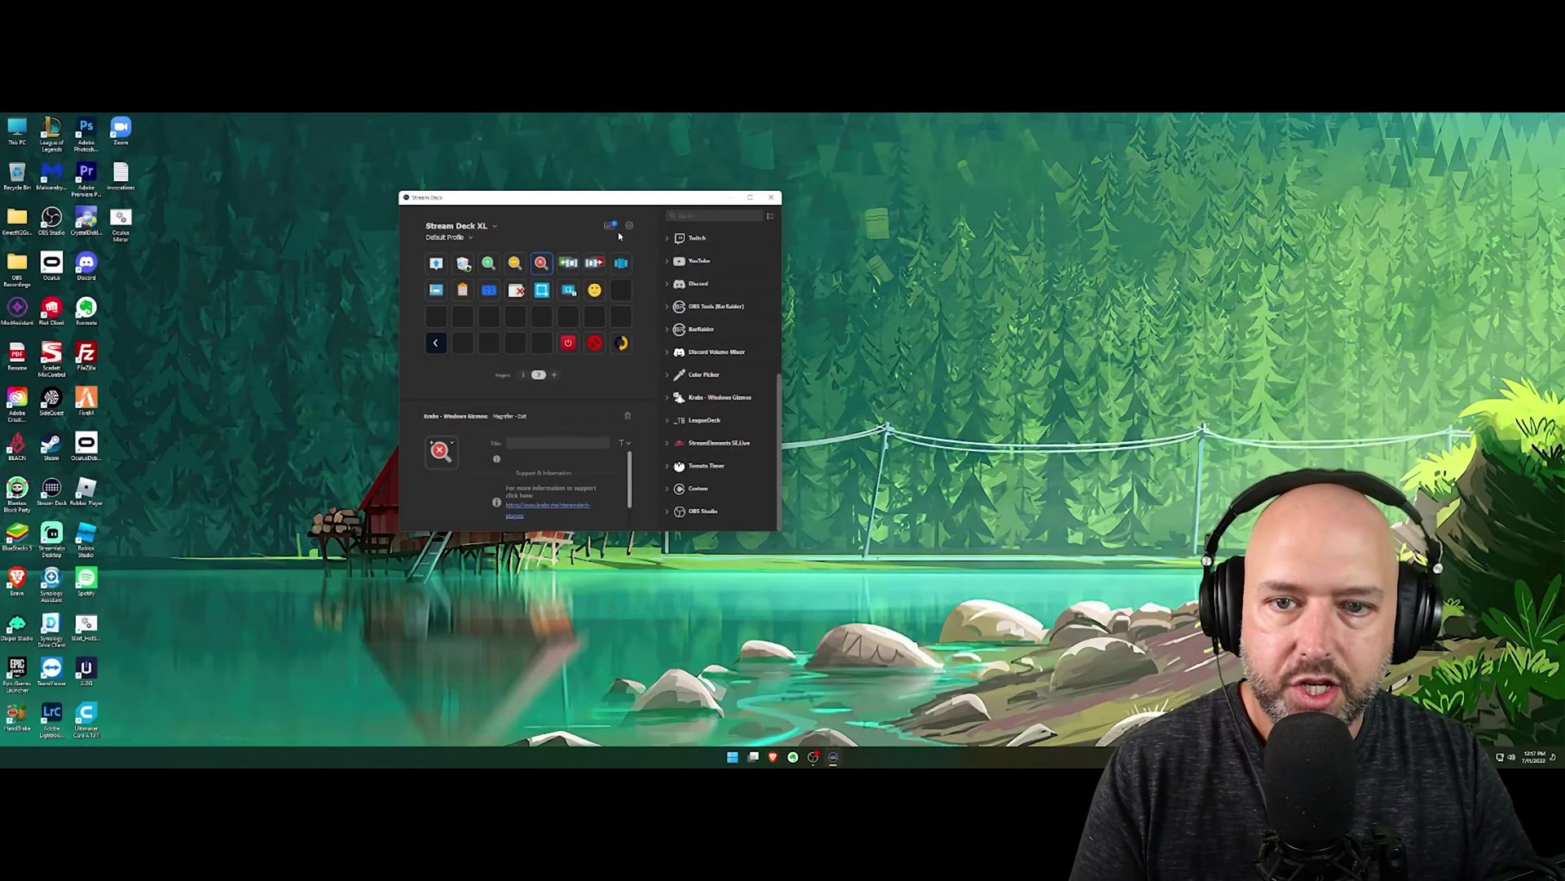
left_click(567, 266)
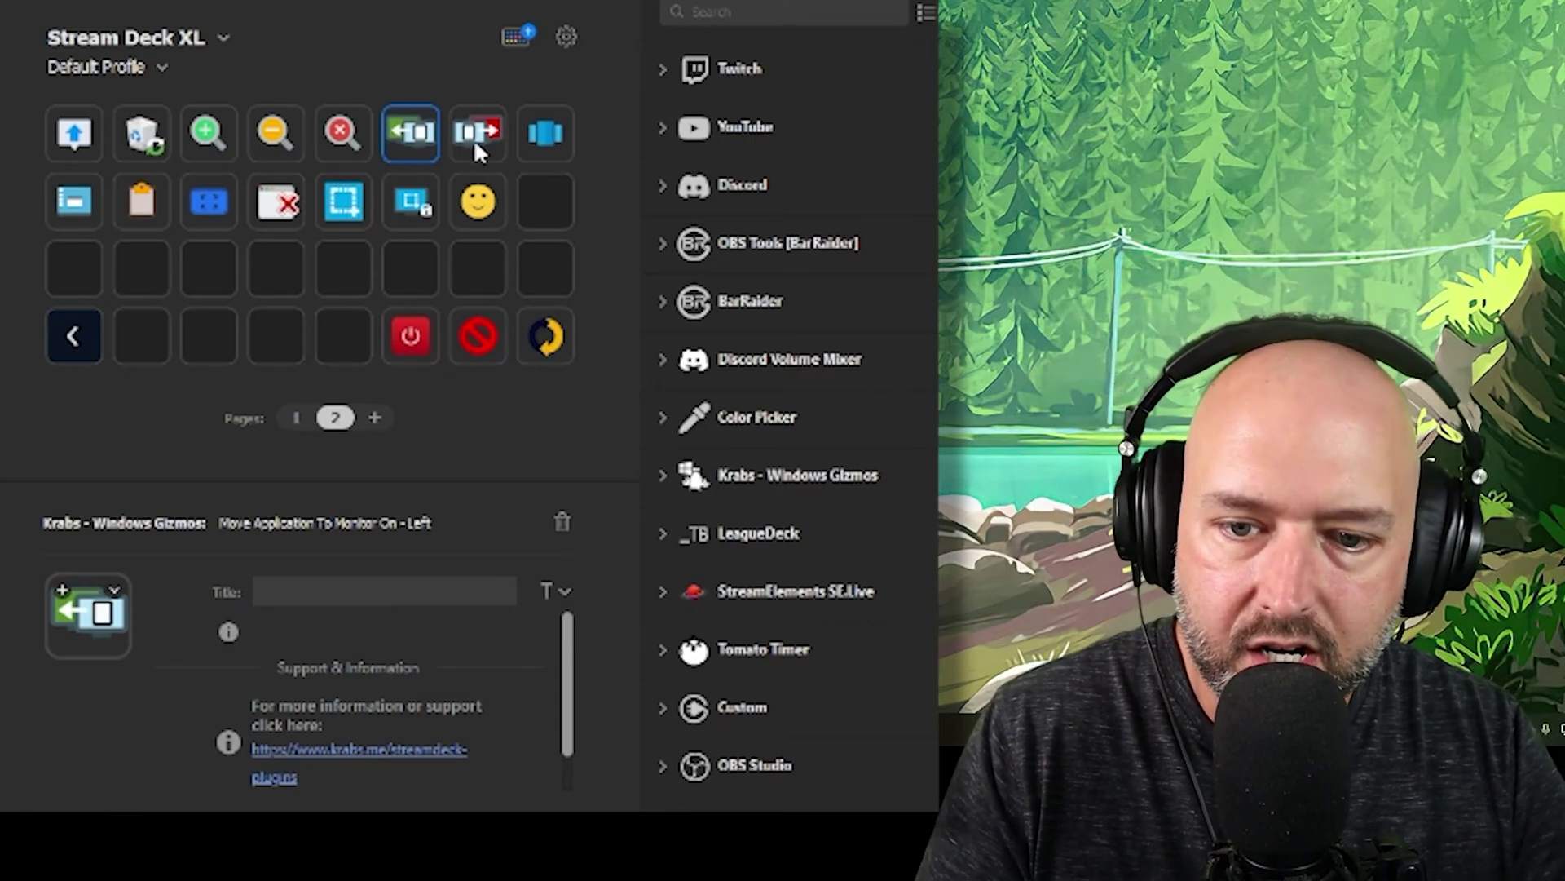
Arrange the Stream Deck and prefix Notepad windows, then minimize everything except the prefix Notepad
left_click(473, 140)
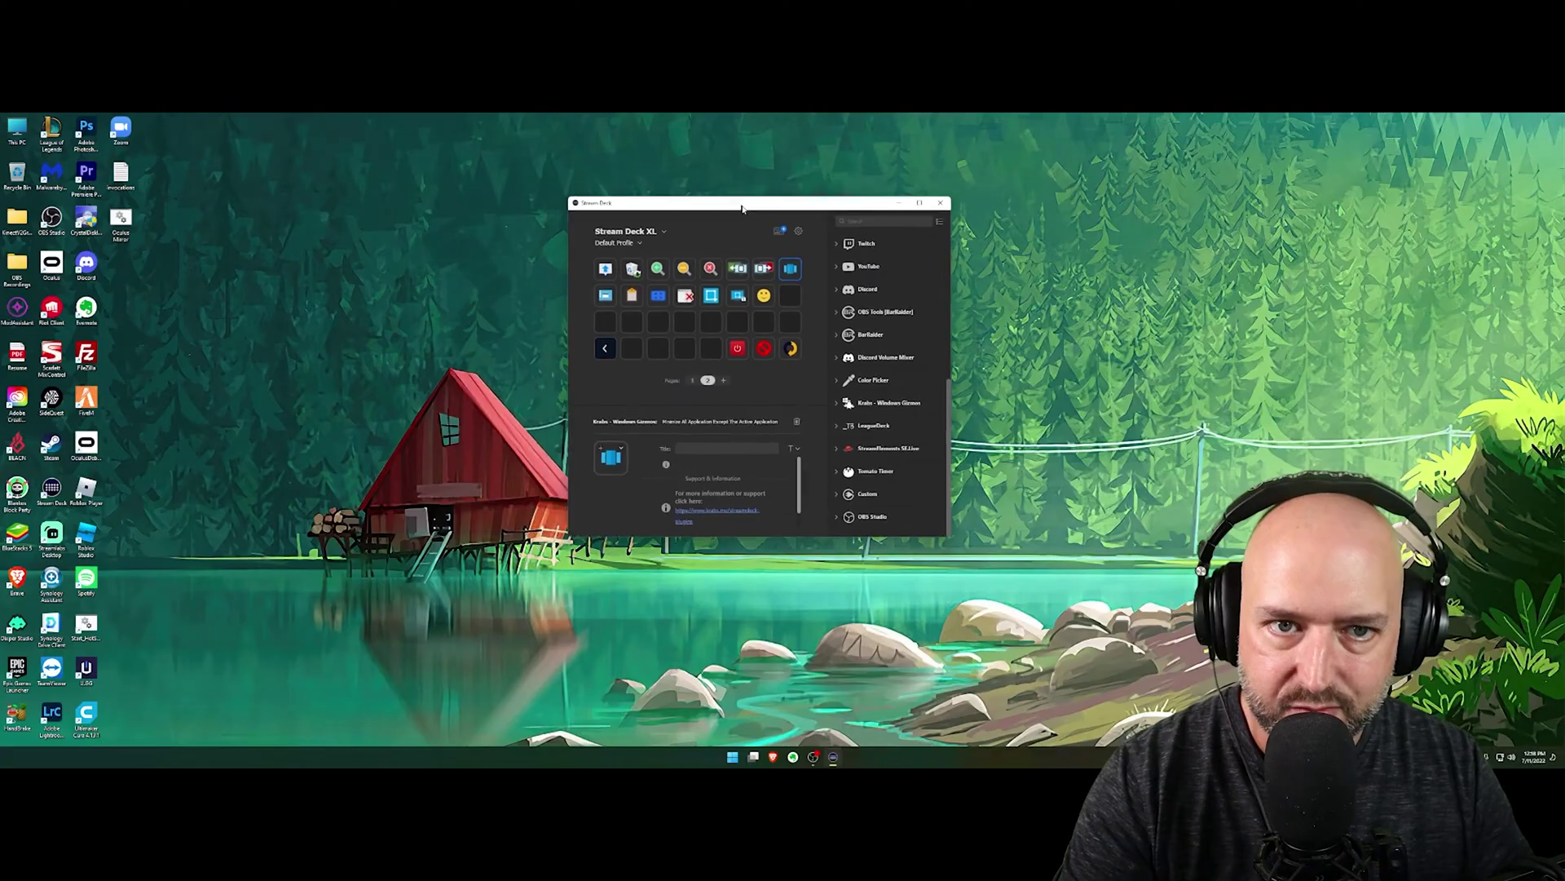
left_click_drag(742, 208, 748, 216)
left_click_drag(640, 218, 343, 211)
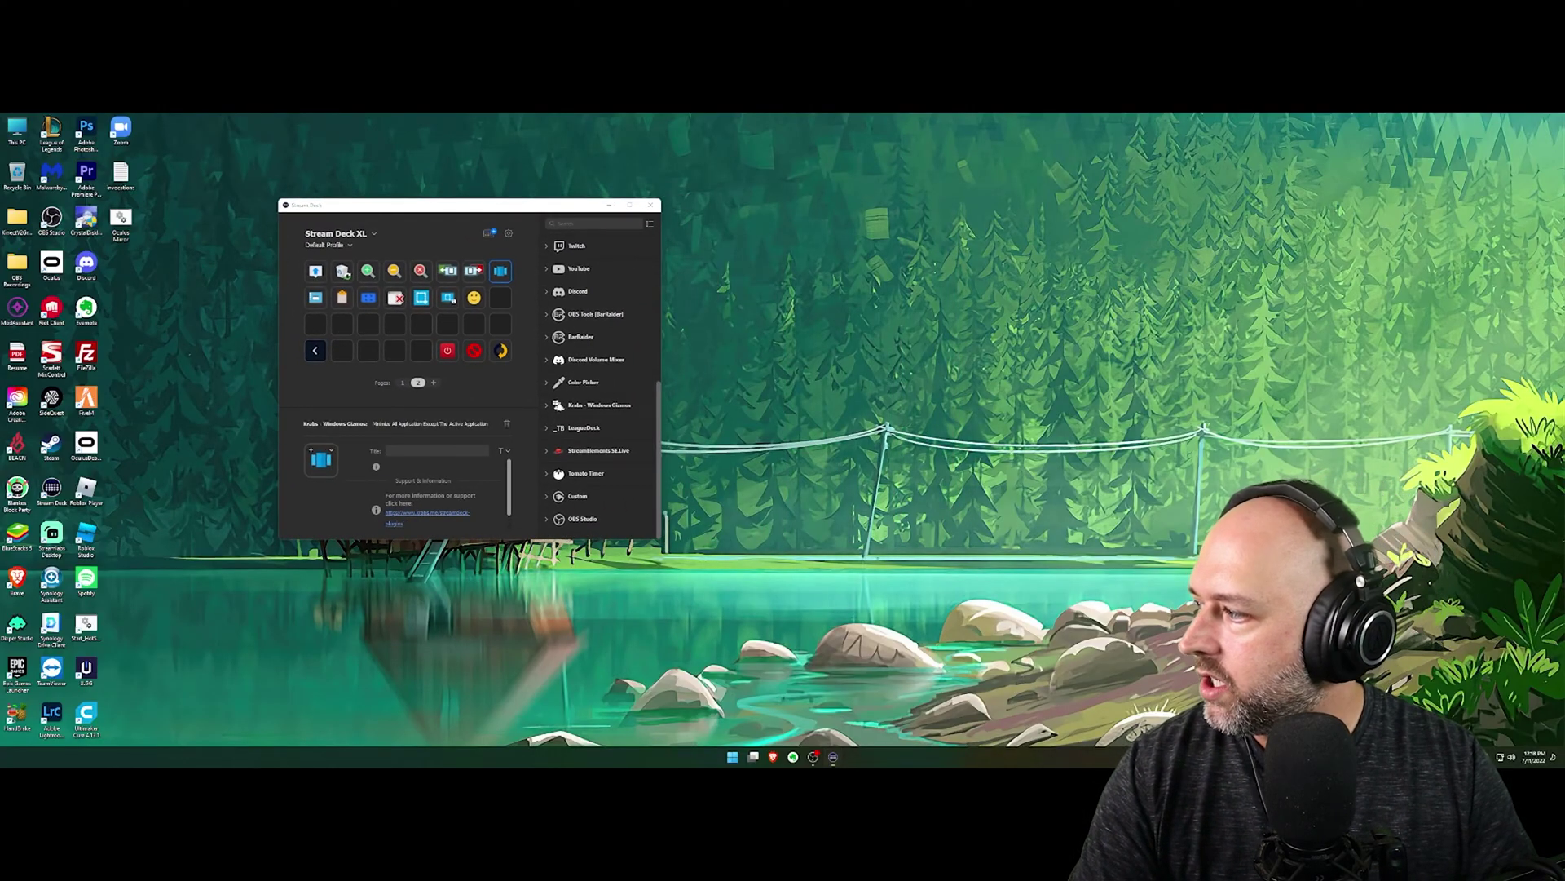
left_click_drag(1122, 163, 741, 189)
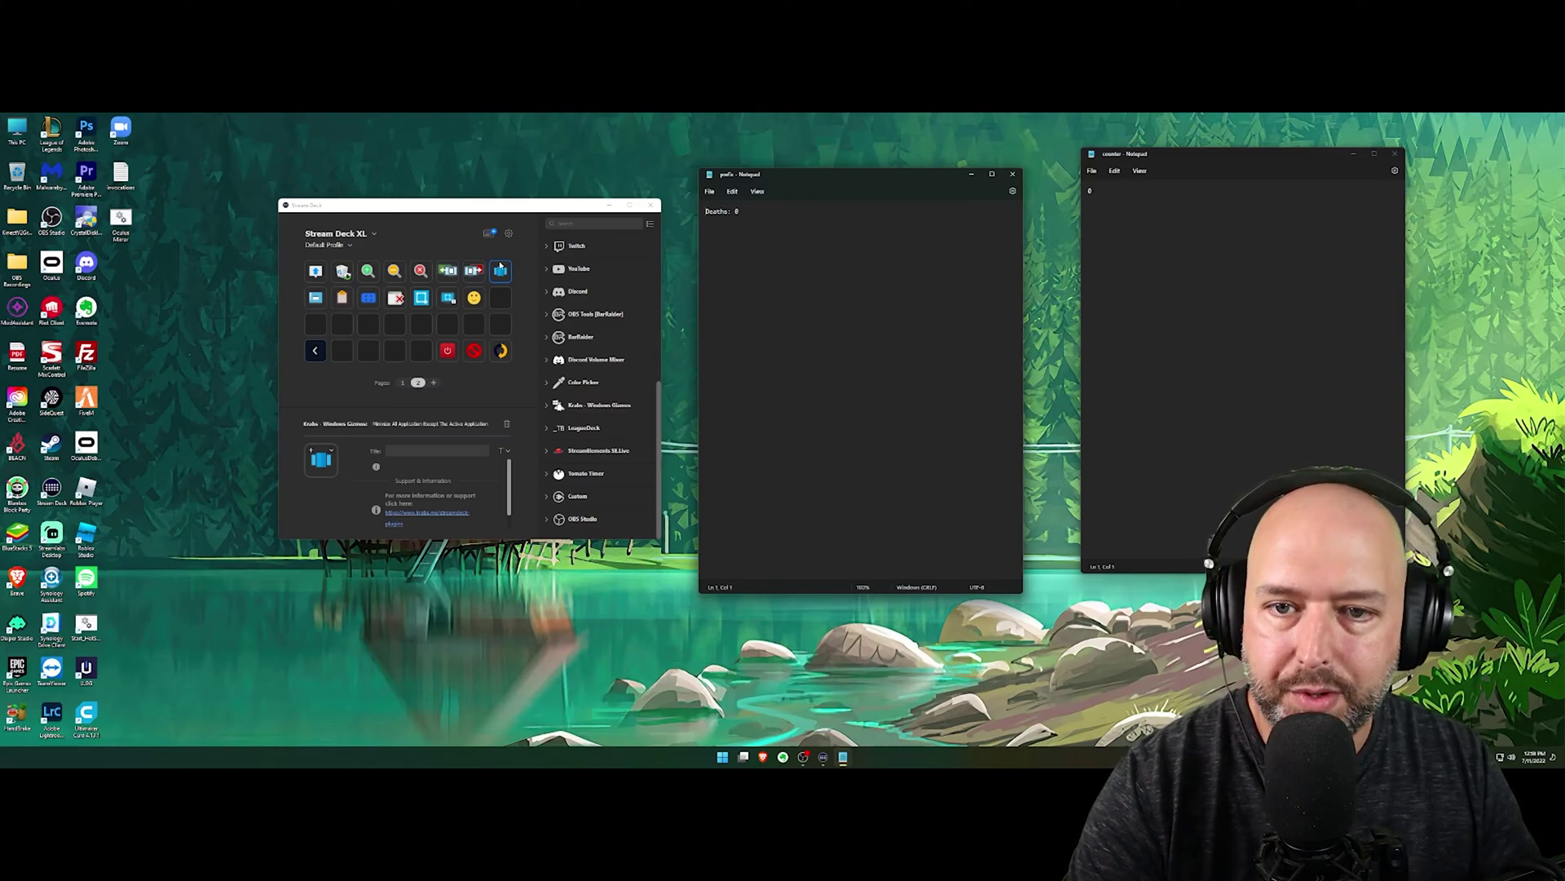
key("super+Home")
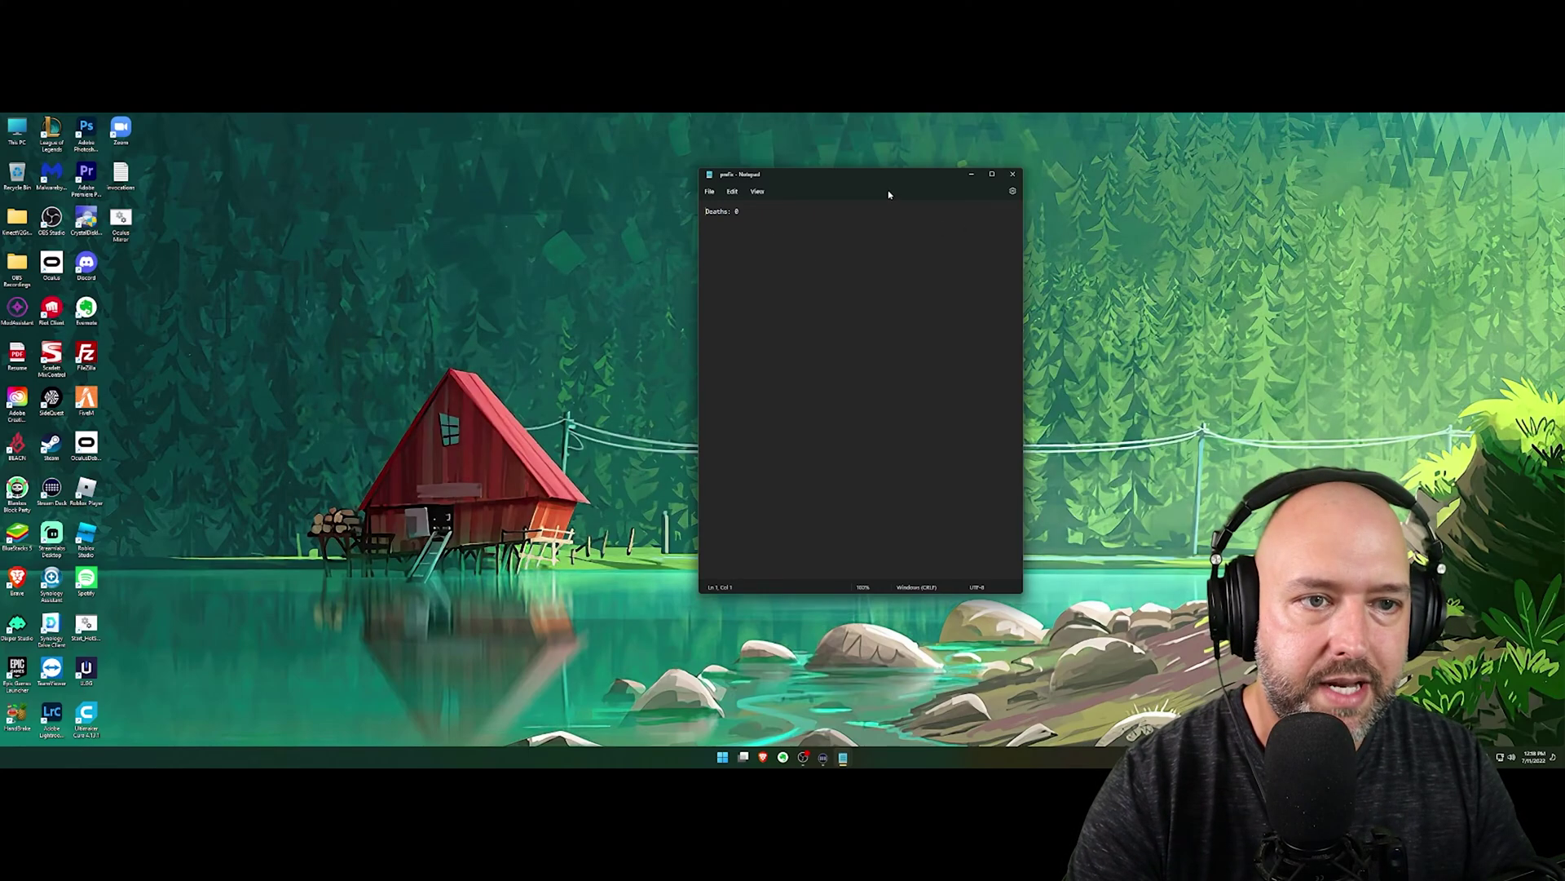
Close the prefix Notepad window and launch Task Manager
left_click_drag(858, 177, 809, 176)
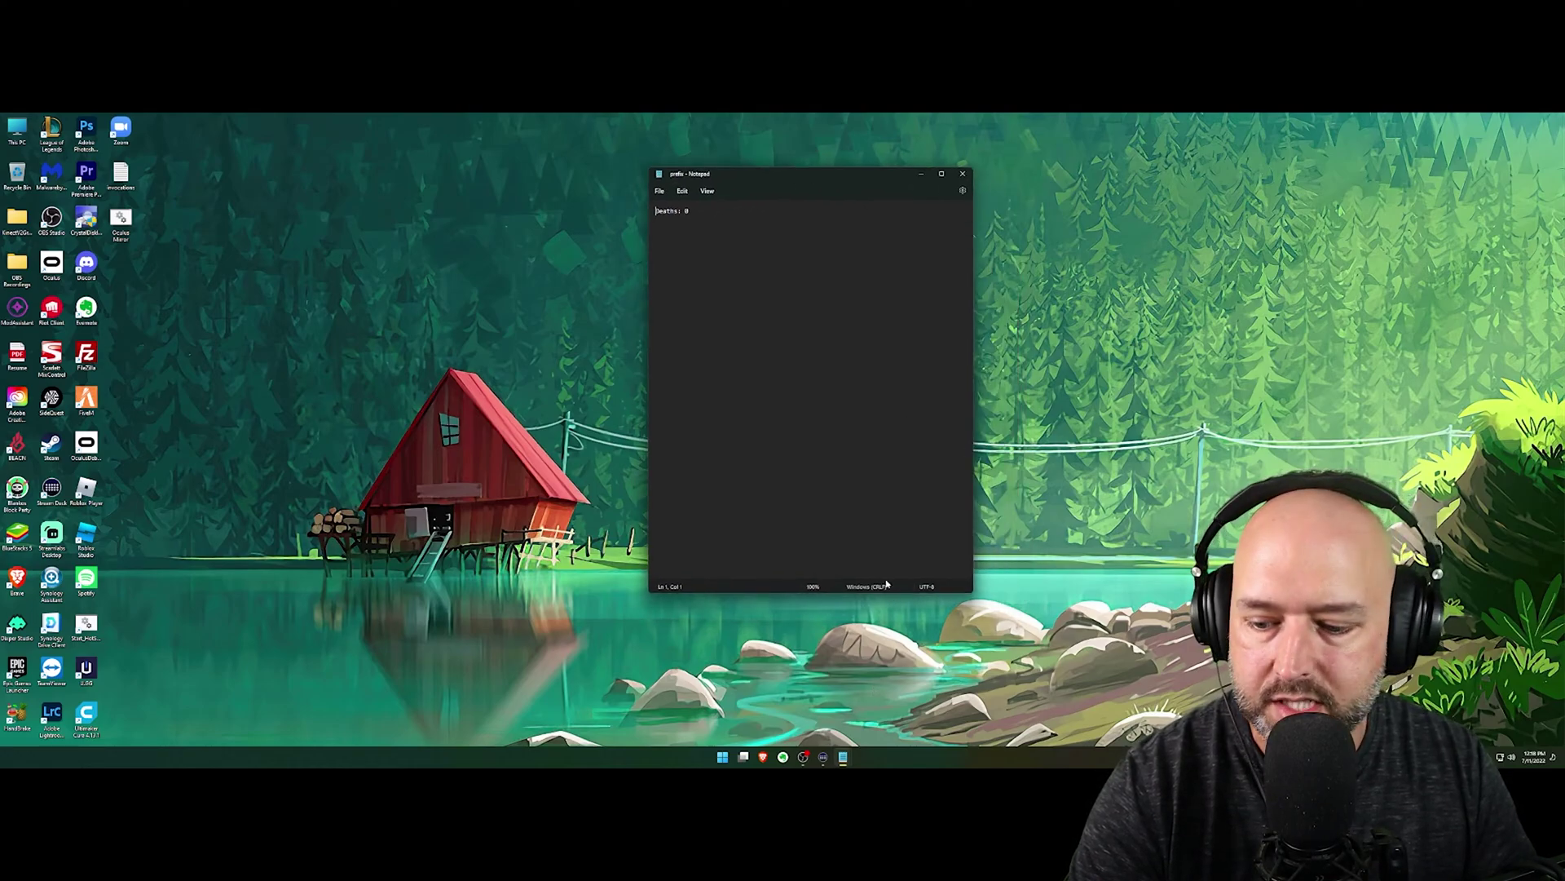
left_click(961, 174)
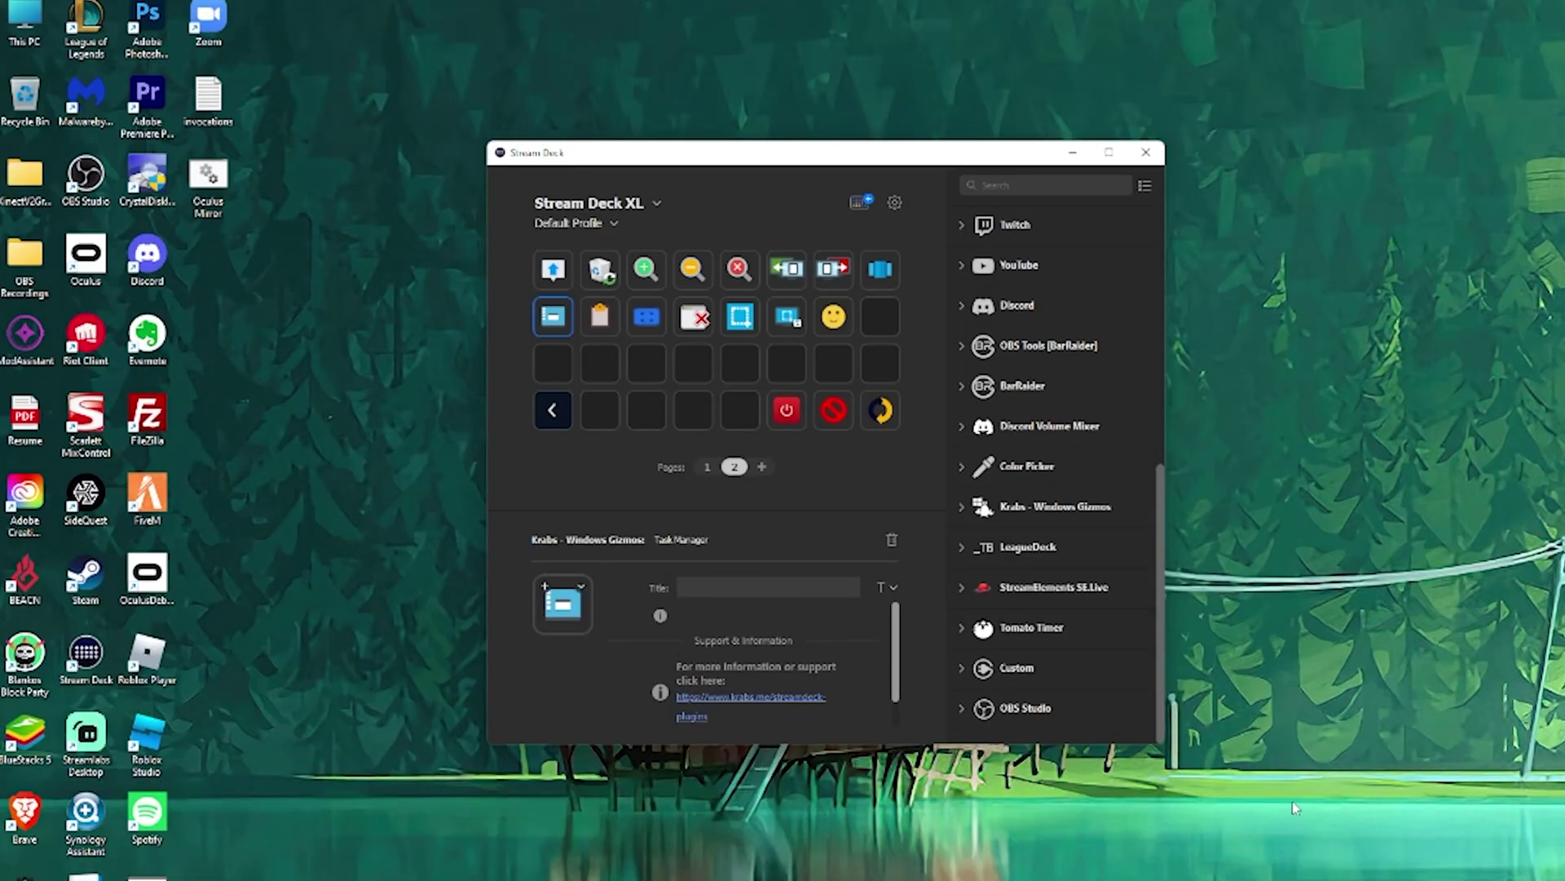
key("ctrl+shift+Escape")
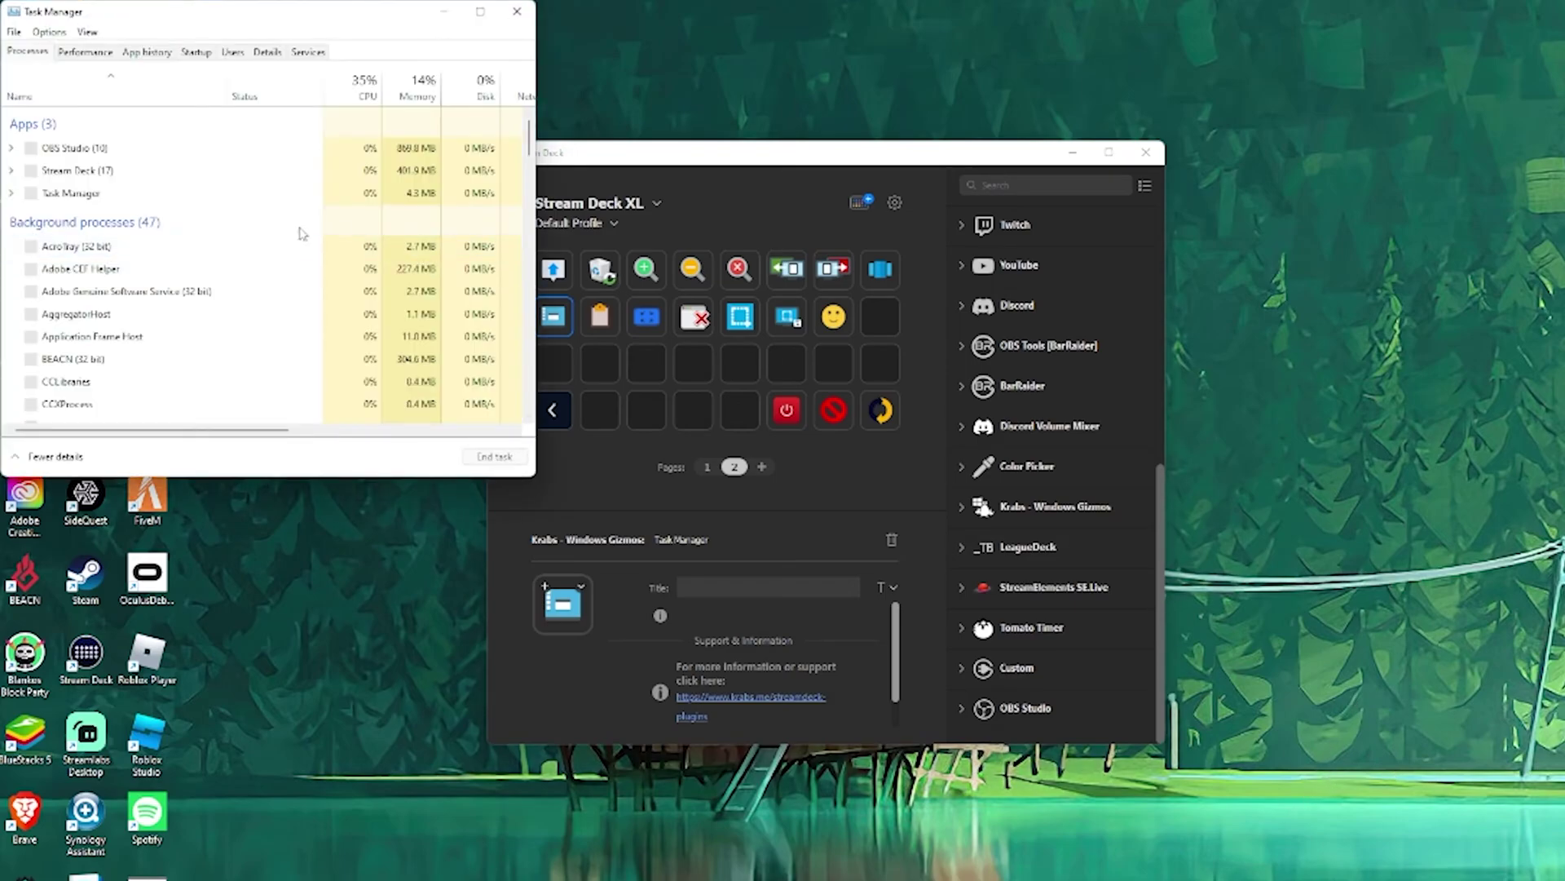
Close Task Manager and inspect the ClipBoard Bin, Toggle Desktop and two screenshot keys
left_click(511, 13)
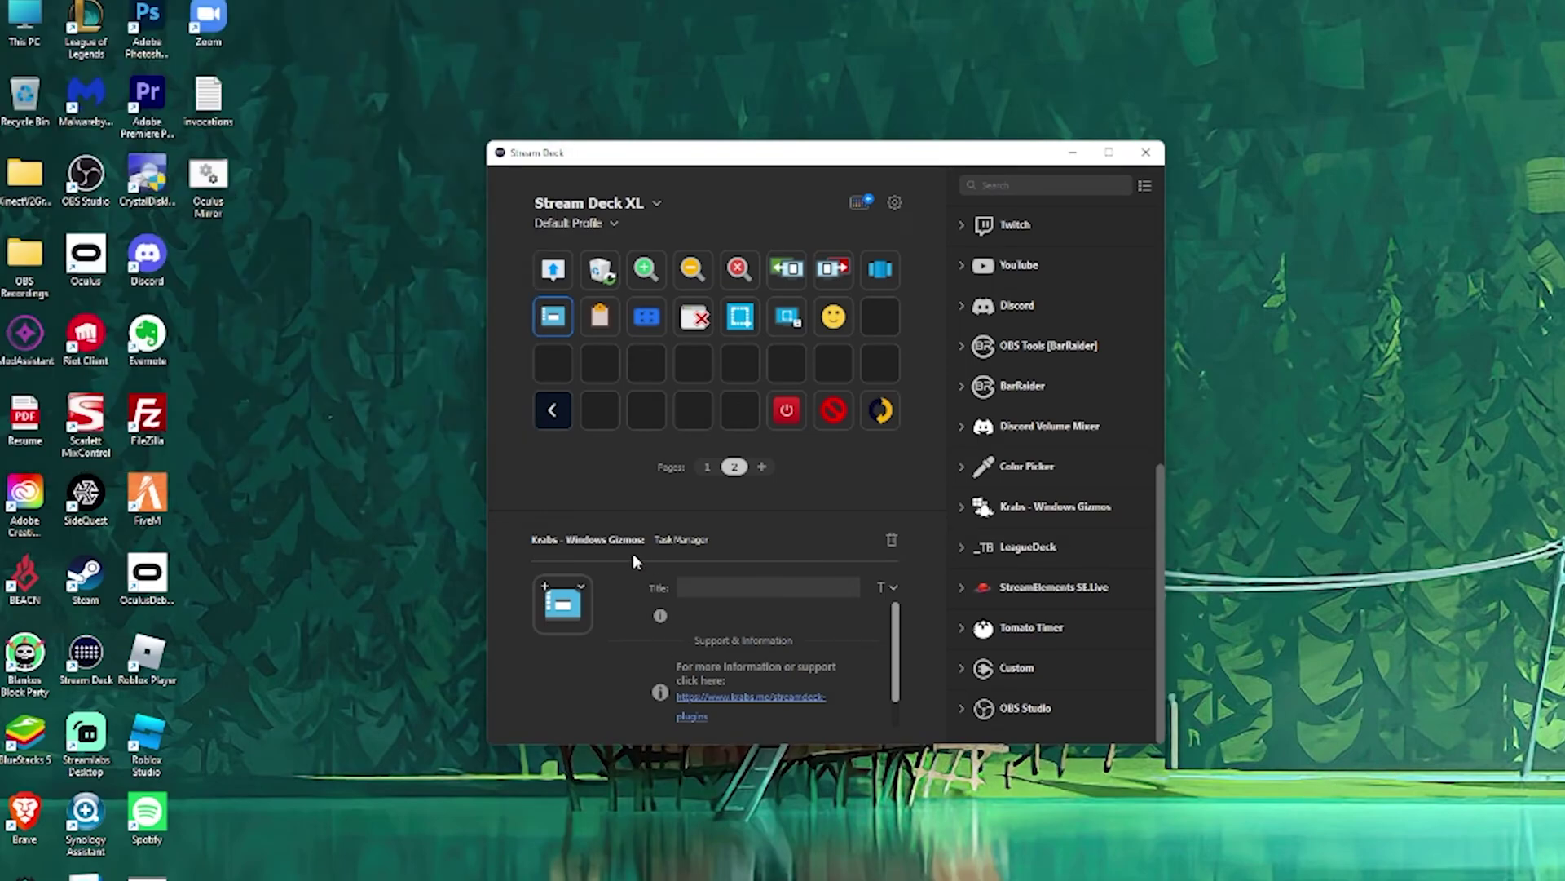
left_click(599, 318)
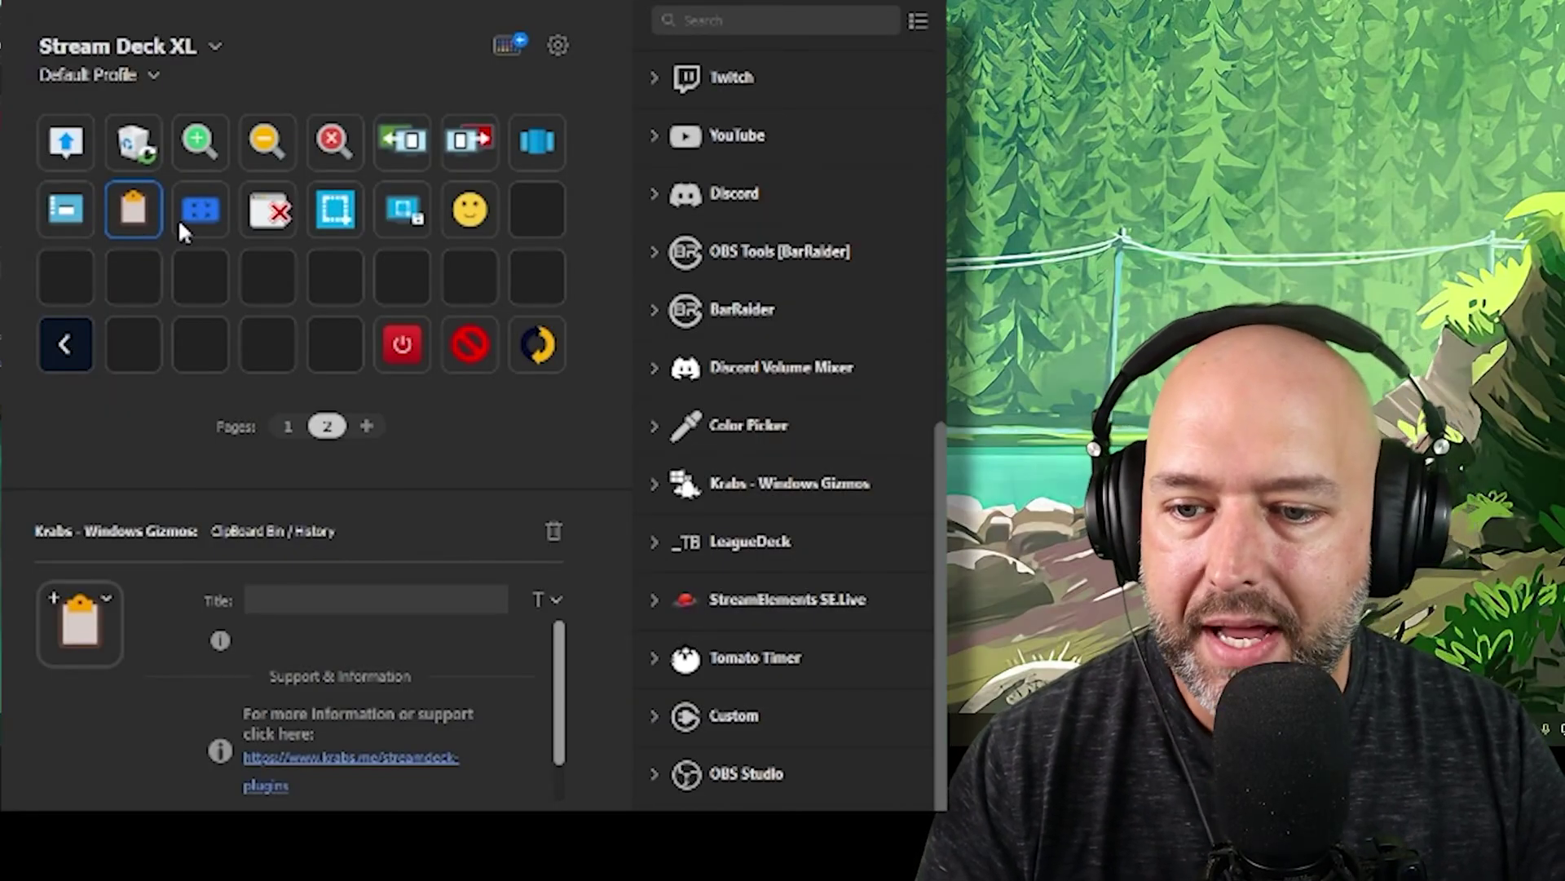
left_click(197, 207)
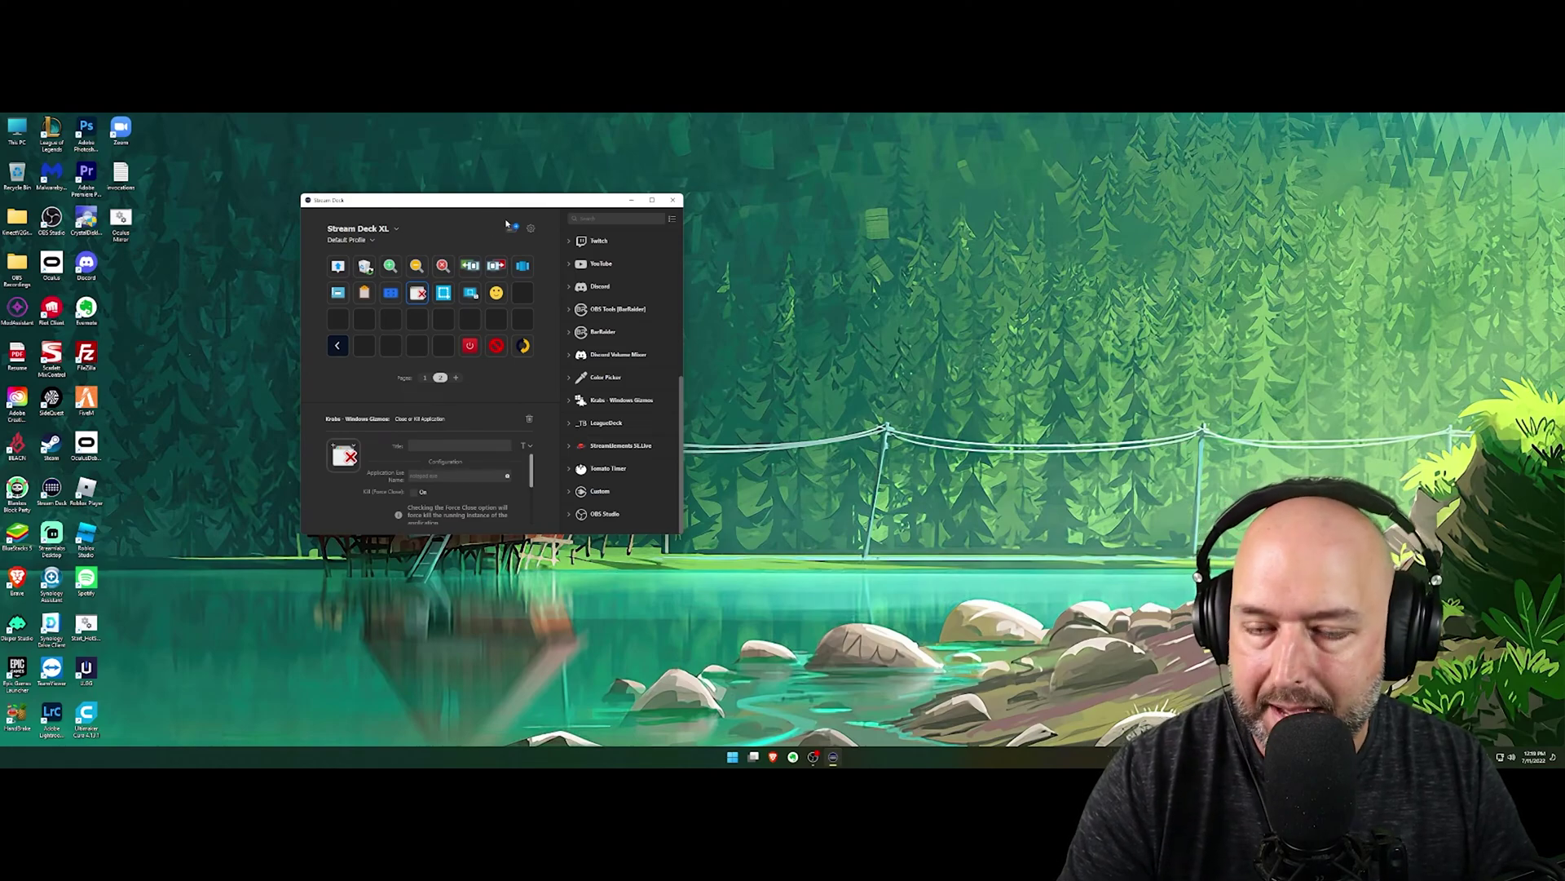
left_click(446, 294)
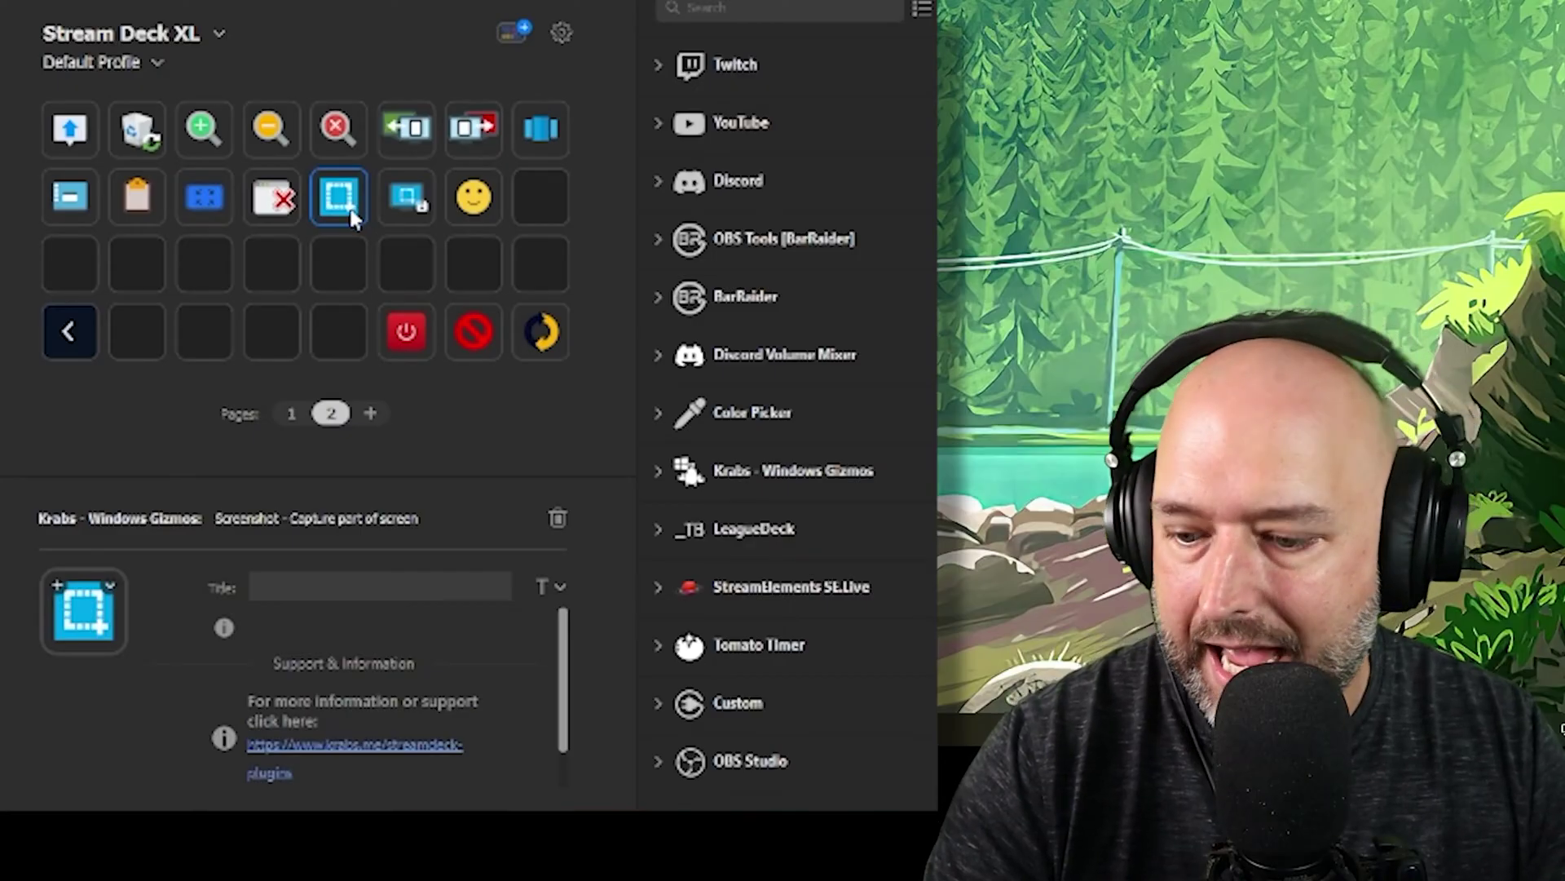
left_click(401, 205)
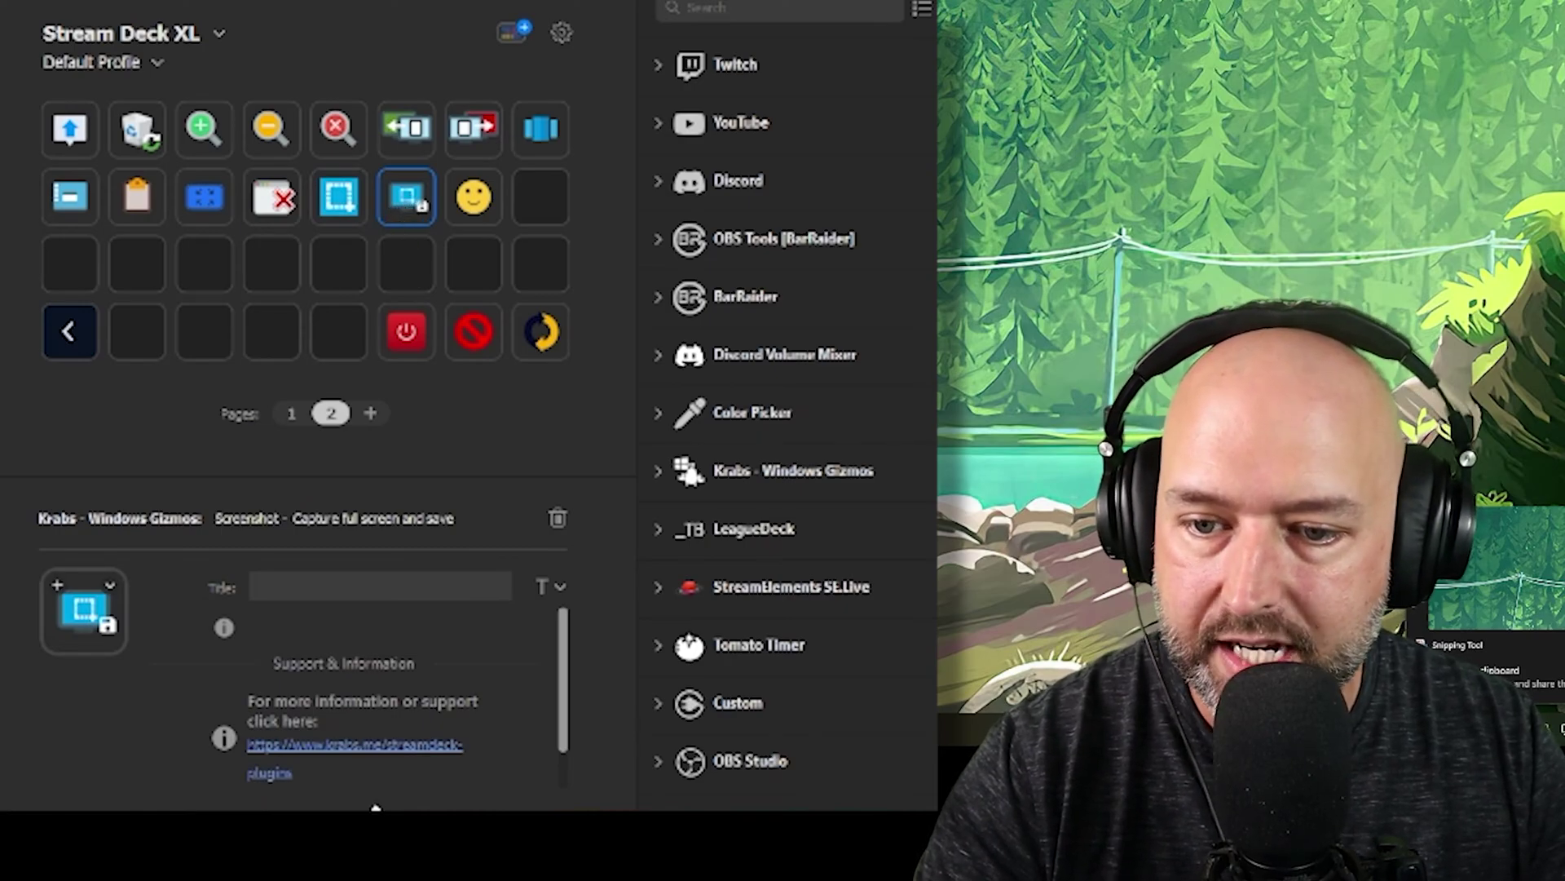
scroll(261, 684, "down", 1)
scroll(275, 664, "up", 1)
Inspect the Emoji Panel, Shutdown, Cancel Shutdown and Reboot keys
left_click(474, 204)
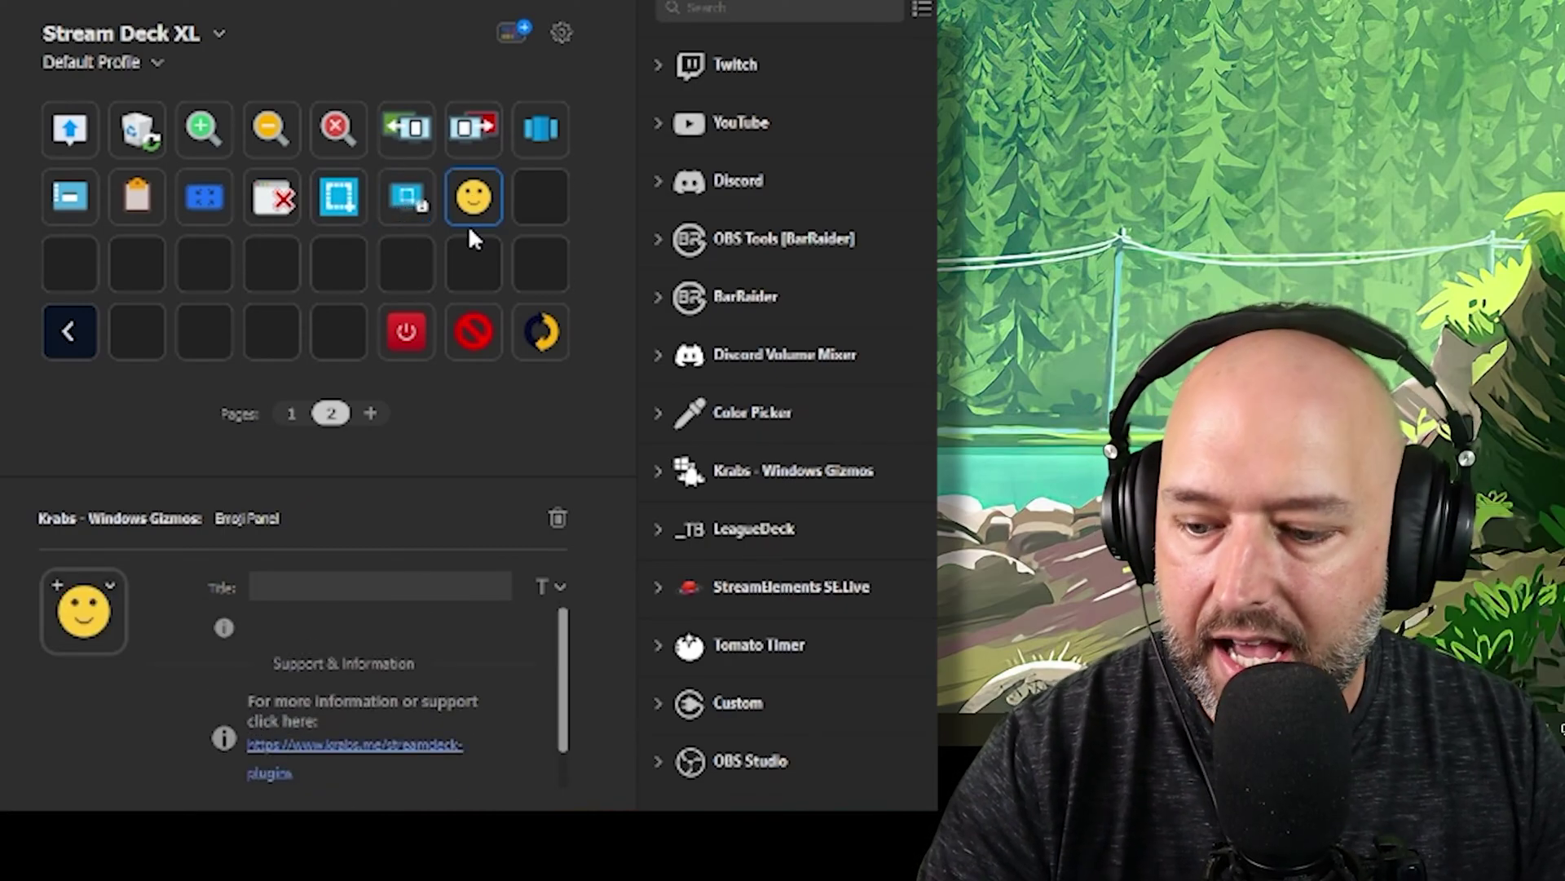
left_click(395, 332)
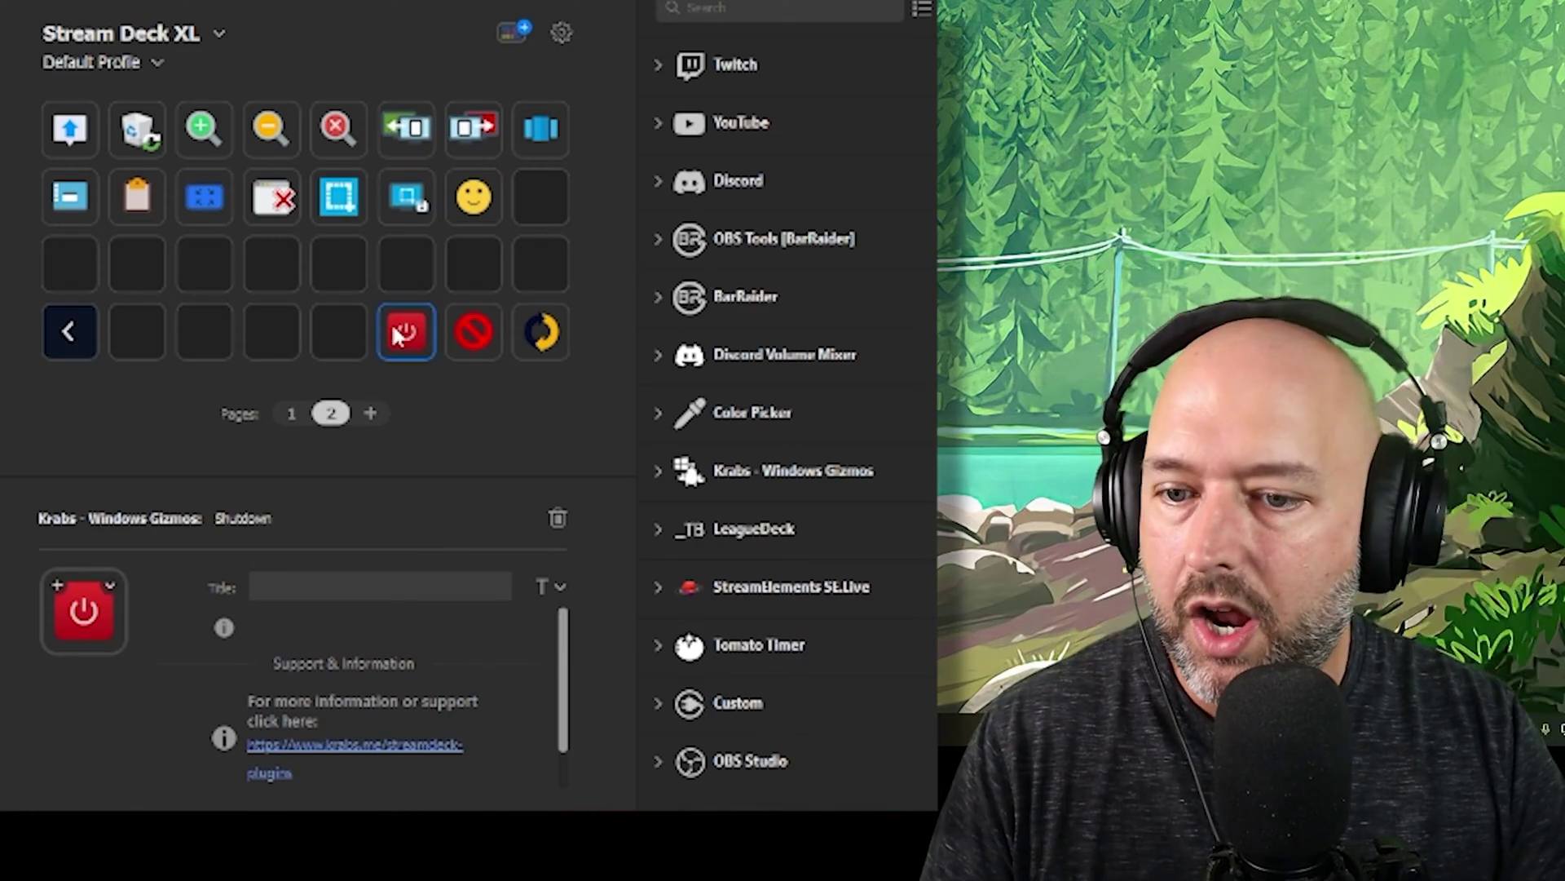
left_click(473, 333)
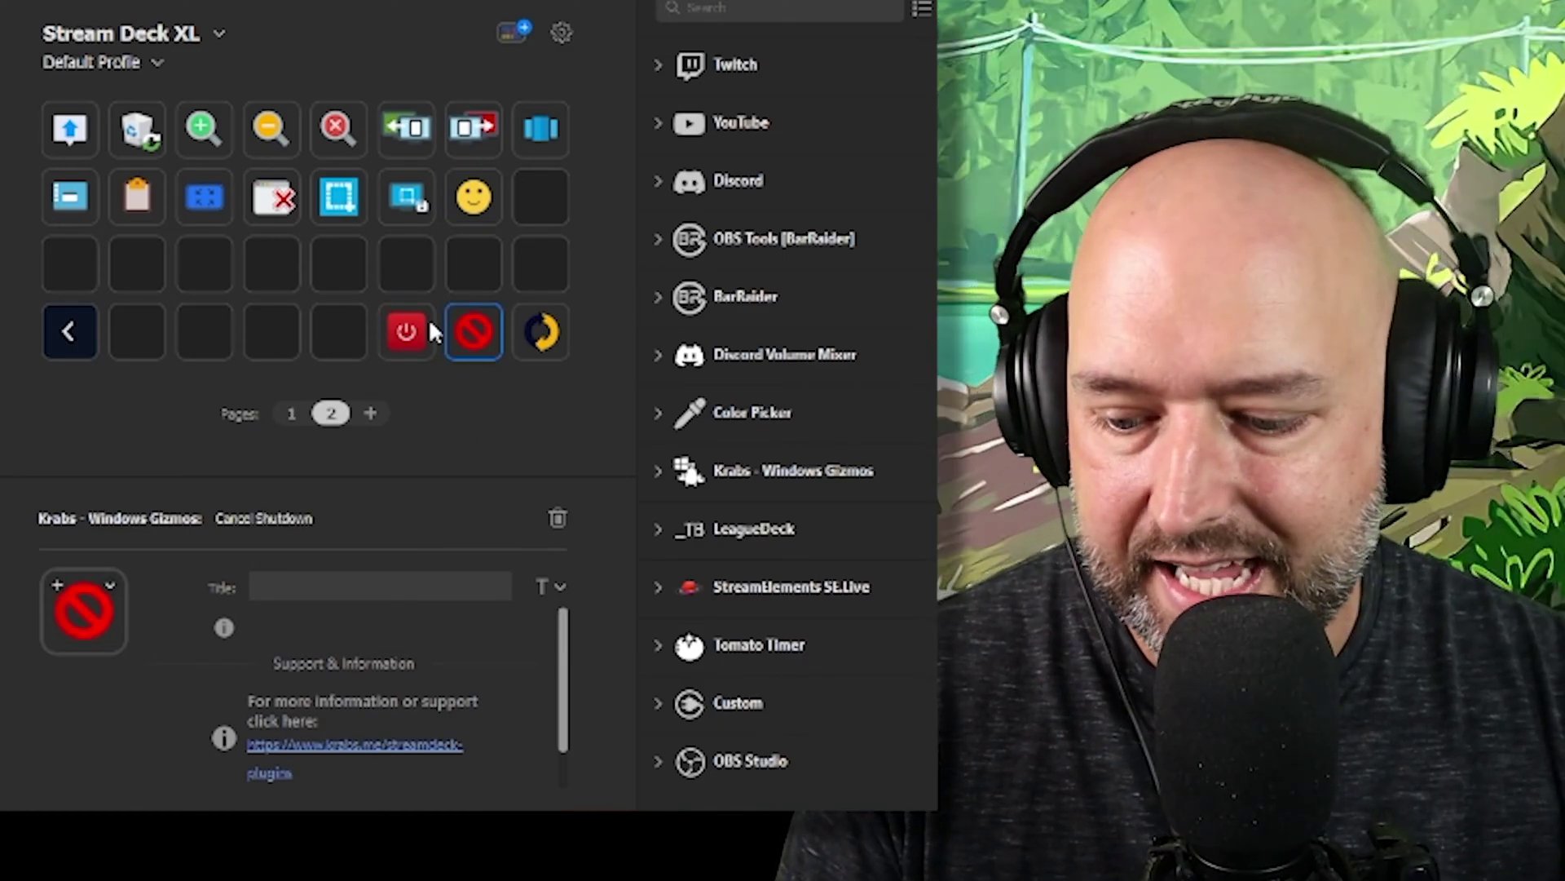
left_click(542, 343)
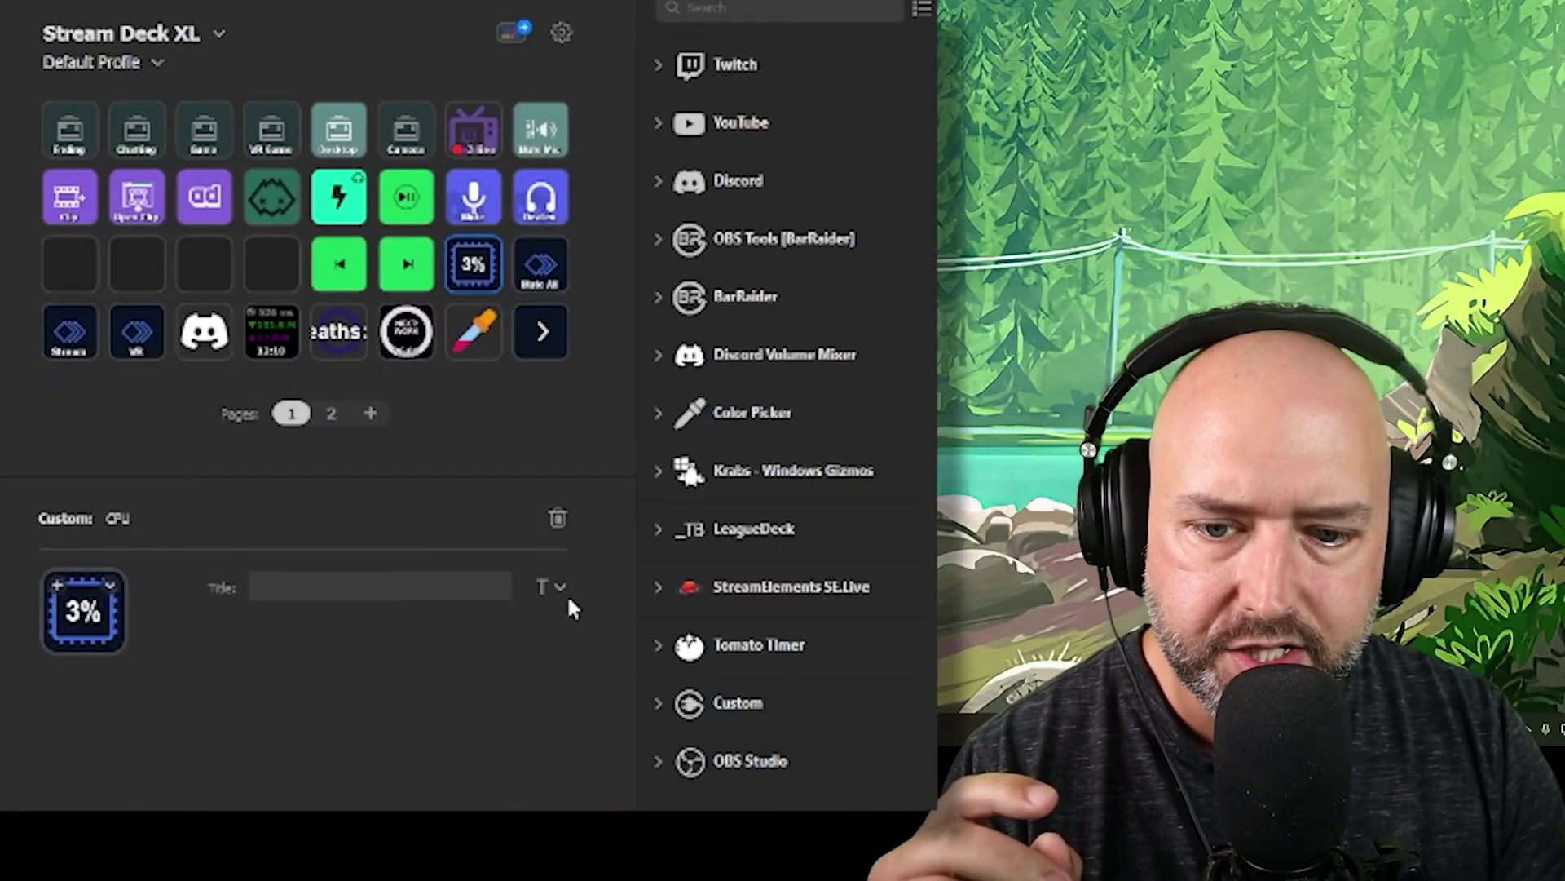
Expand the Custom category in the action list
left_click(661, 700)
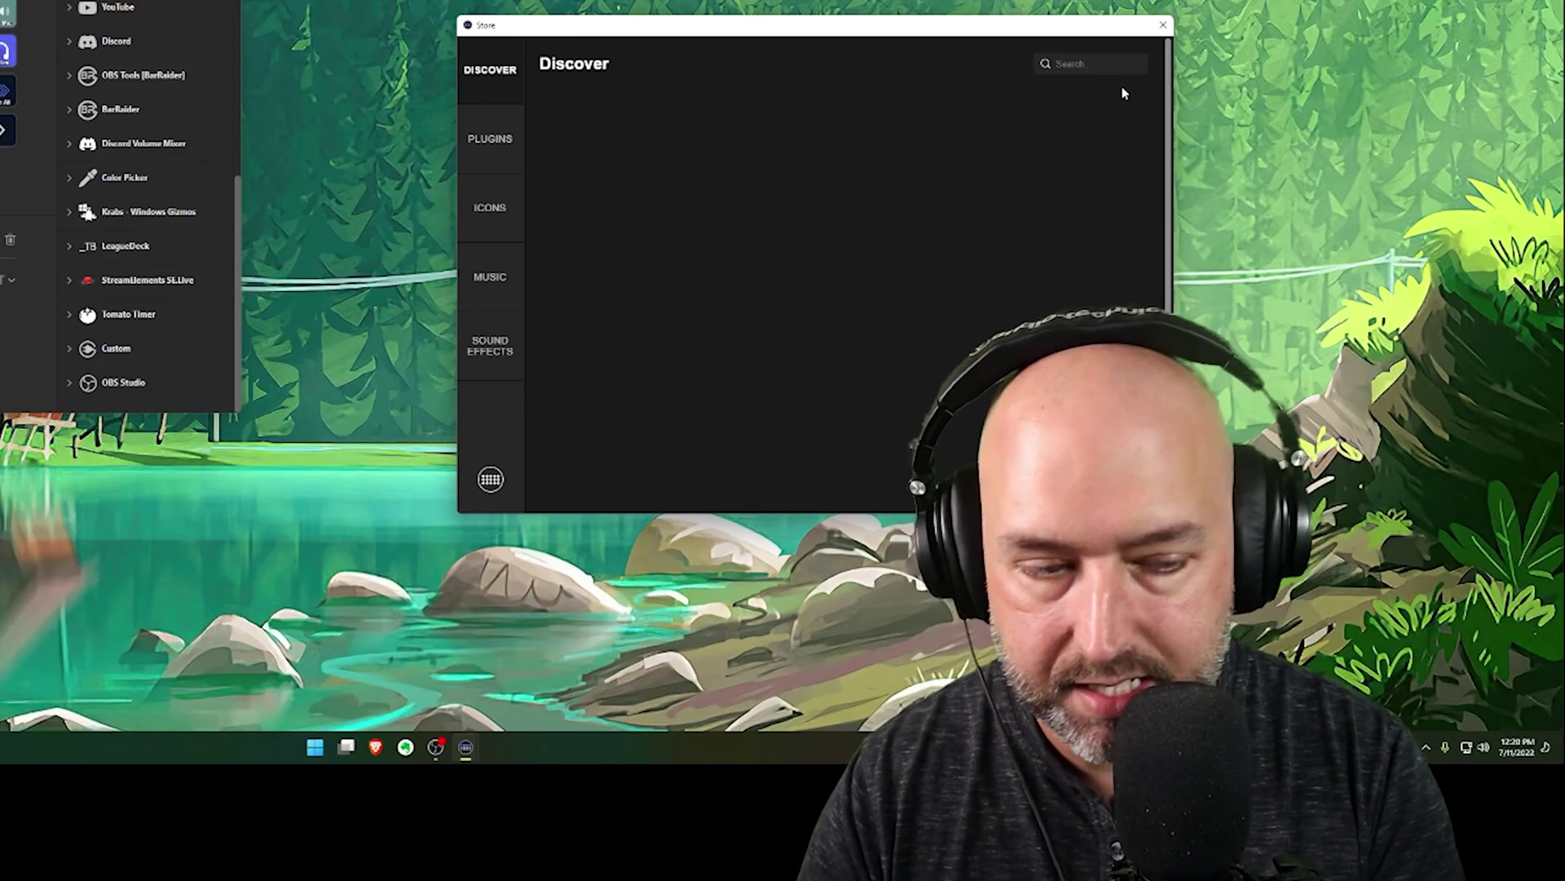
Search the Store for 'cpu', then close the Store to return to the keys
type("cpu")
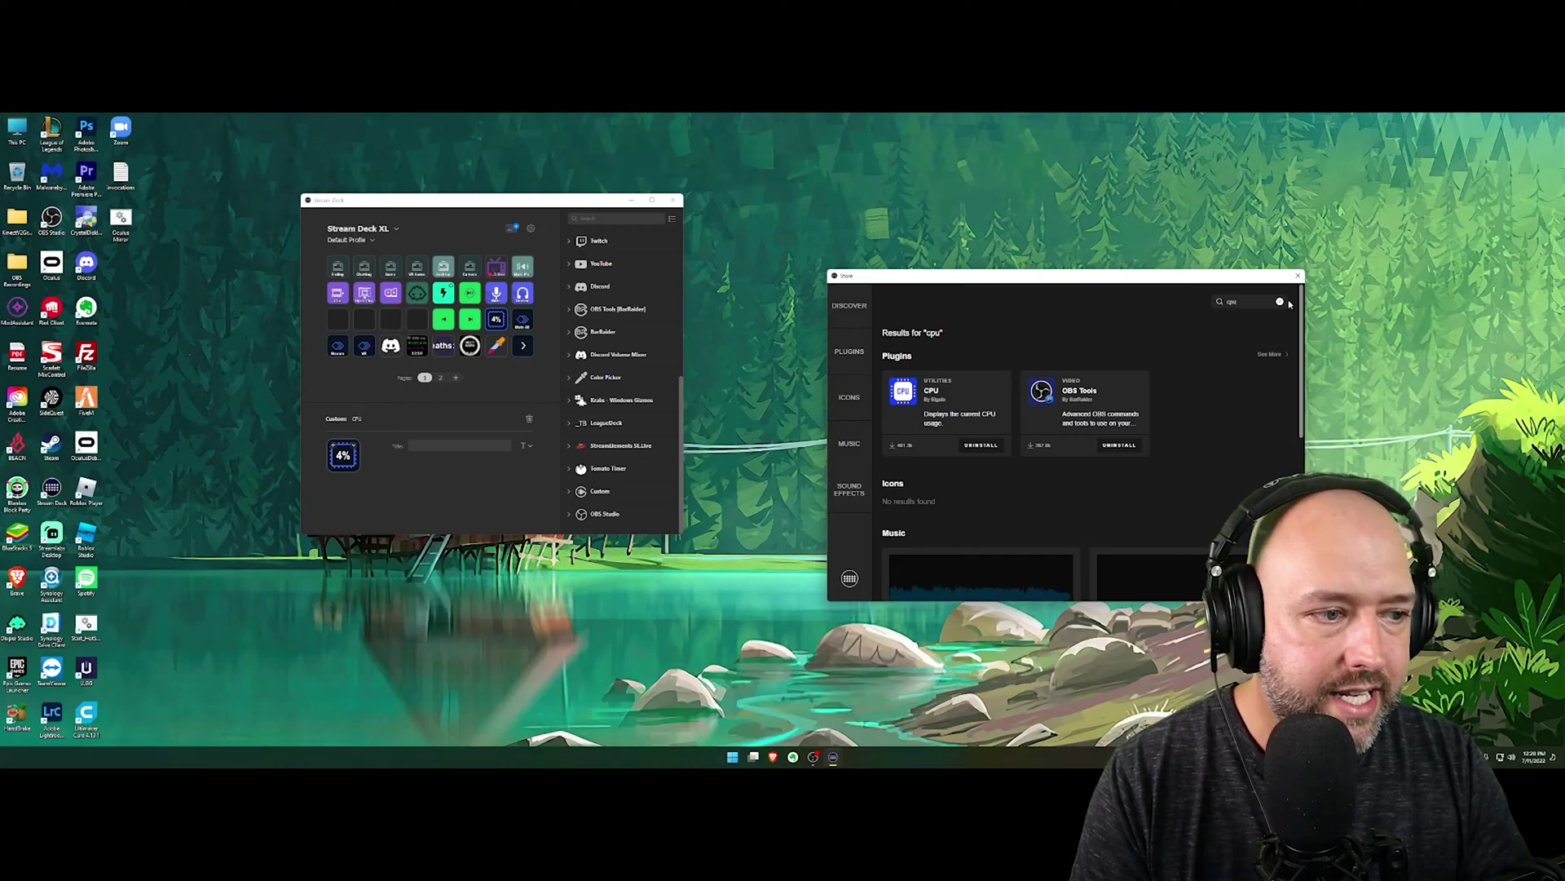
left_click(1298, 276)
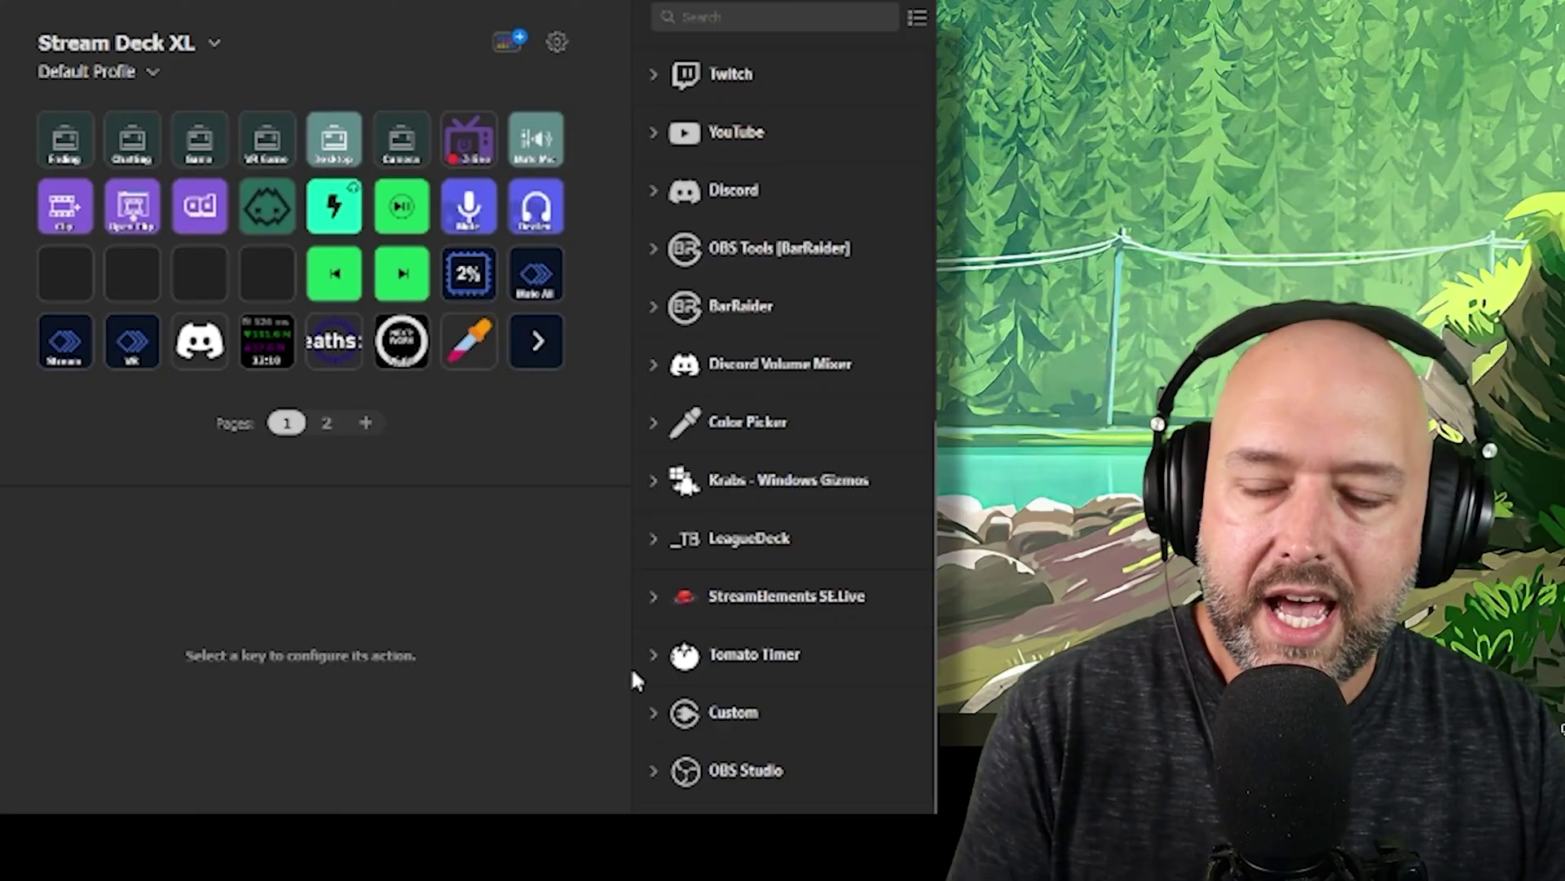
Expand the Color Picker actions and open the eyedropper key's settings to show green 00A82D
left_click(651, 421)
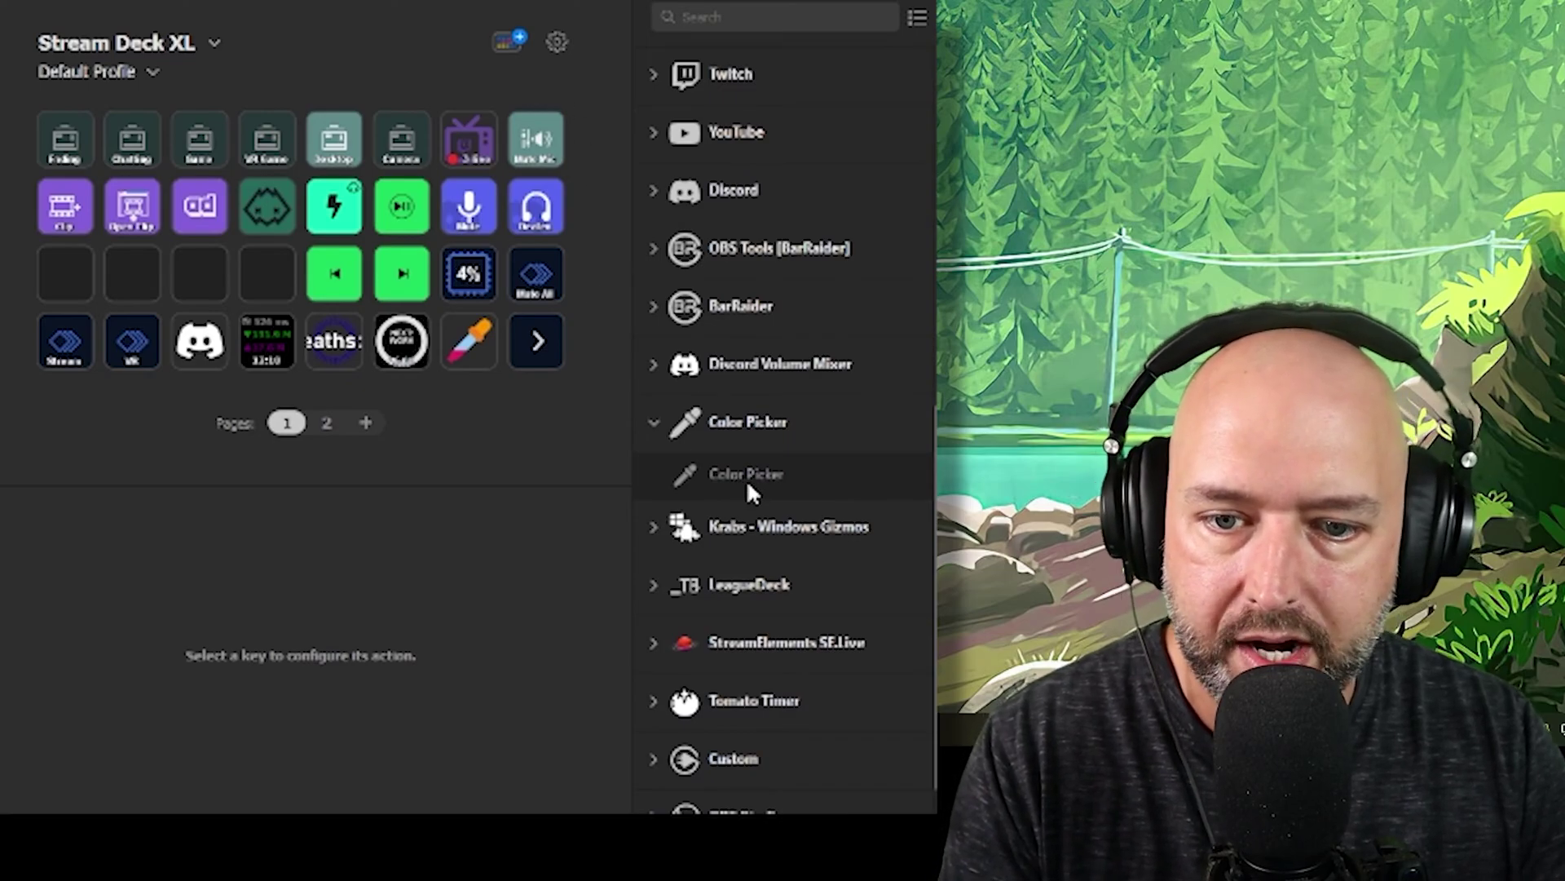
left_click(478, 354)
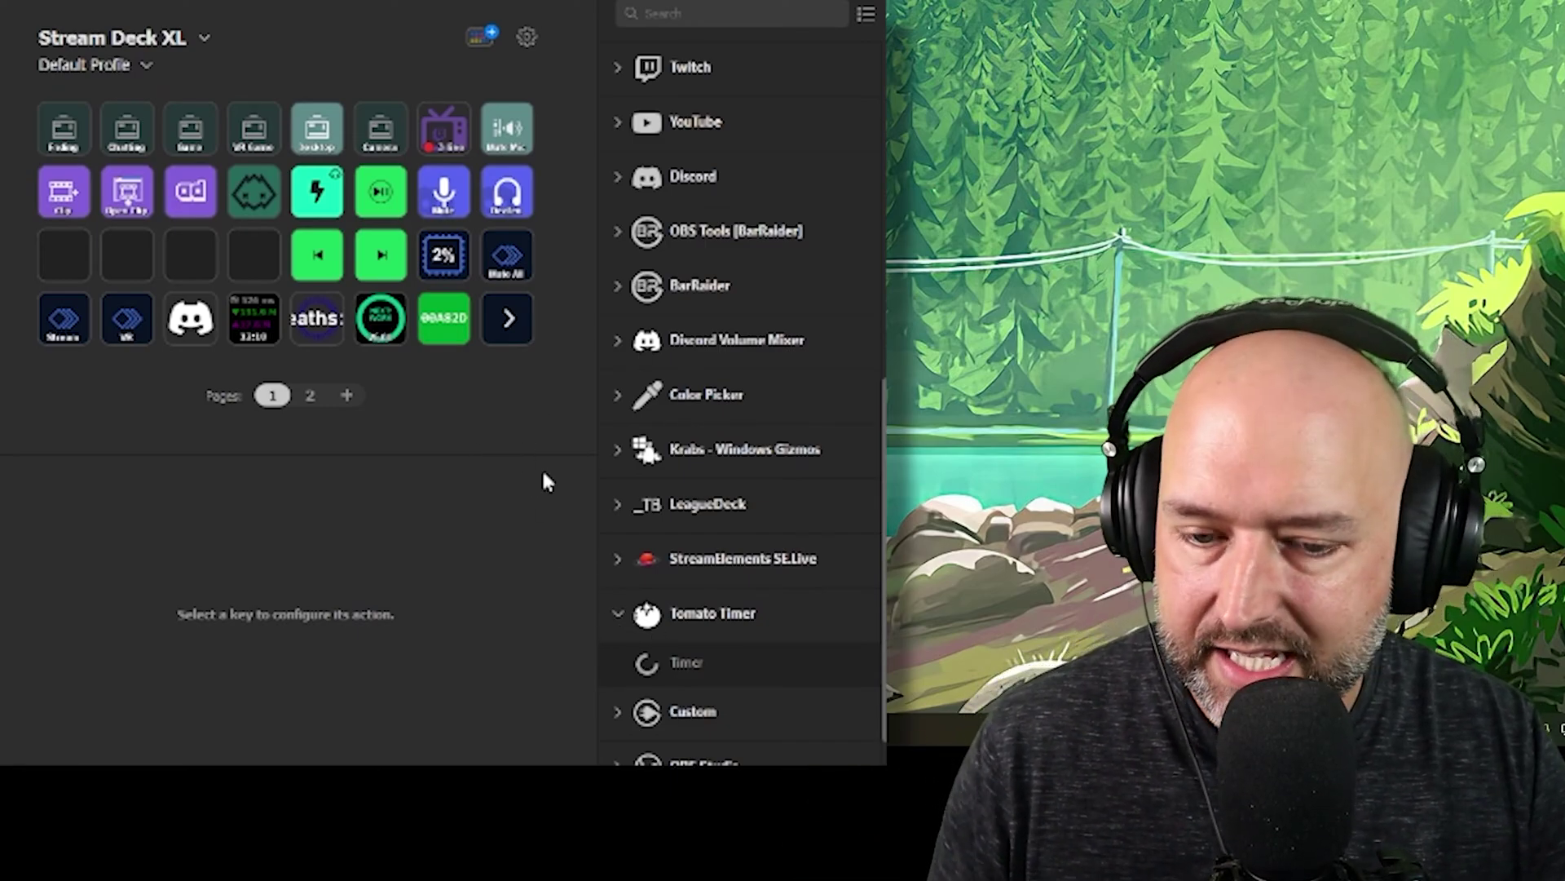
Review the Tomato Timer settings (Work Time 25, Short Break 5, Long Break 25) and start the timer
left_click(381, 322)
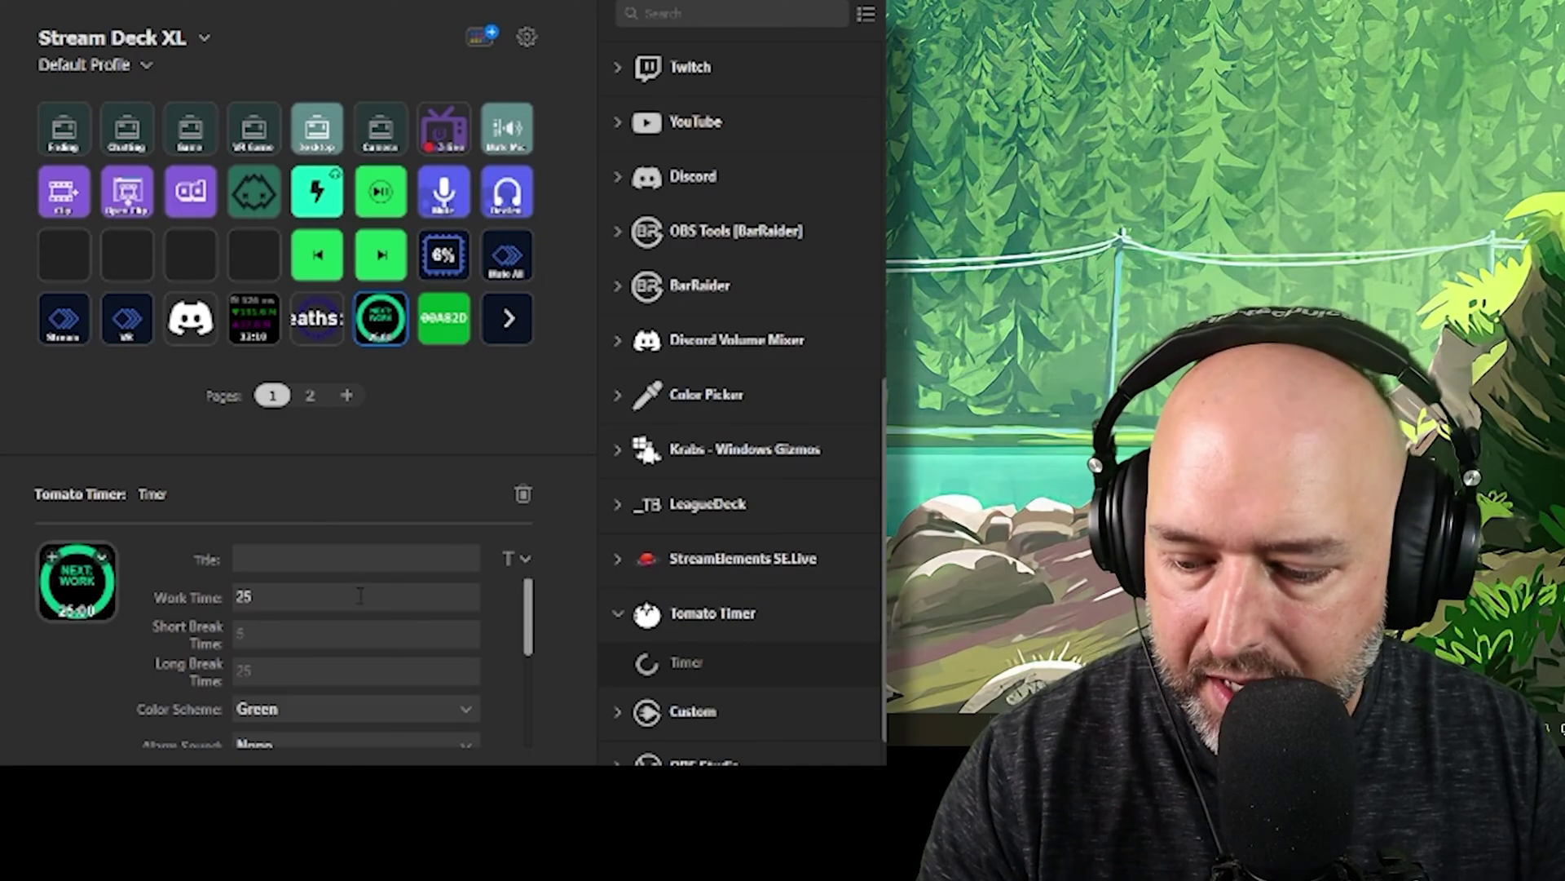
left_click(431, 441)
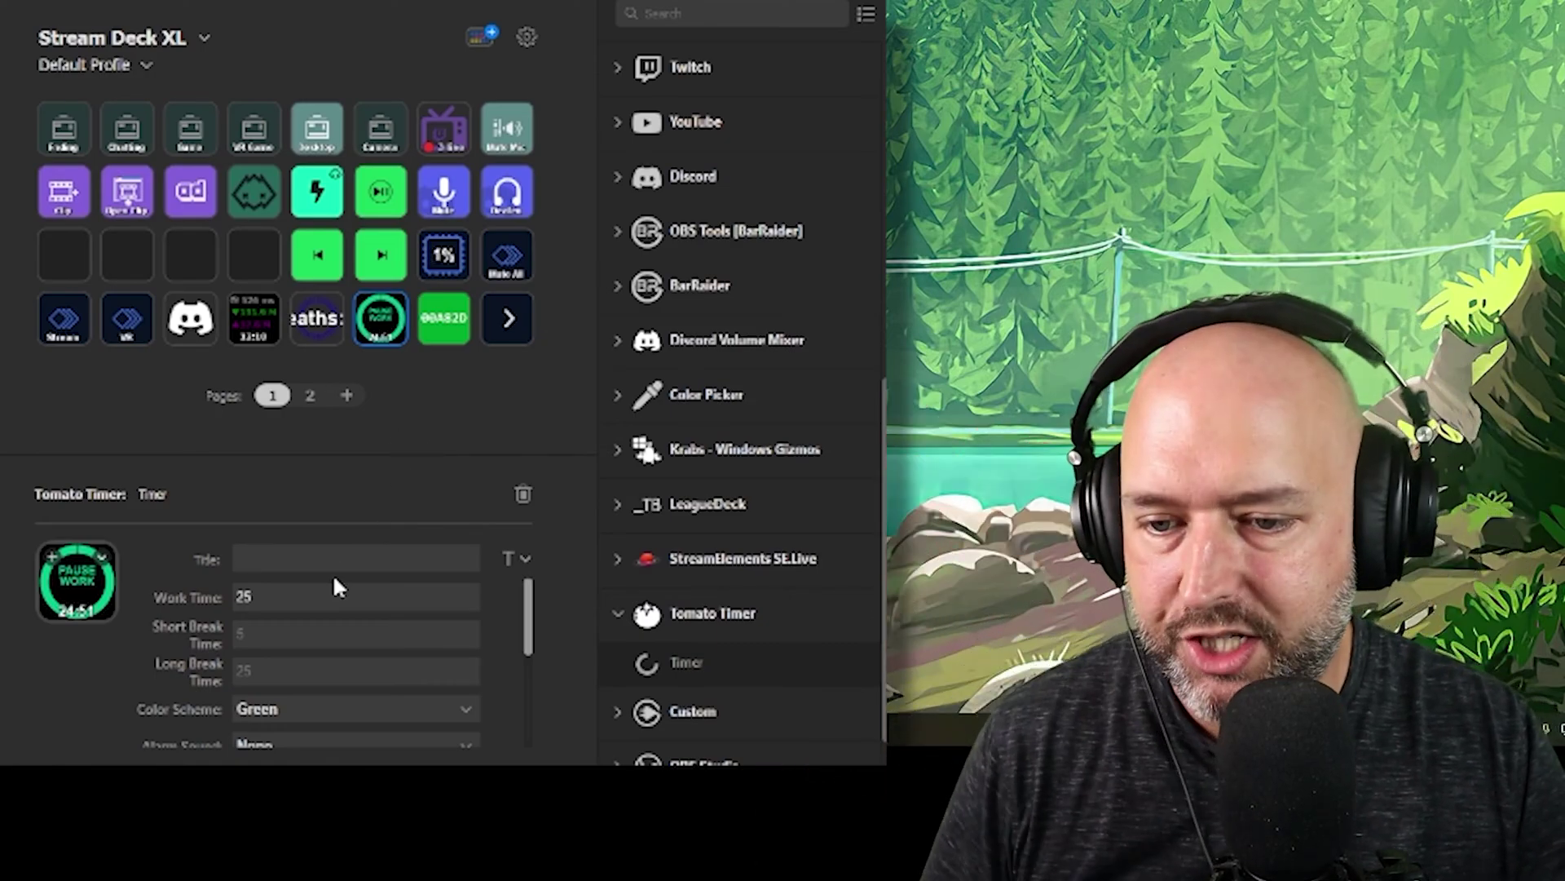
mouse_move(530, 640)
left_mouse_down()
mouse_move(533, 668)
mouse_move(522, 637)
left_mouse_up()
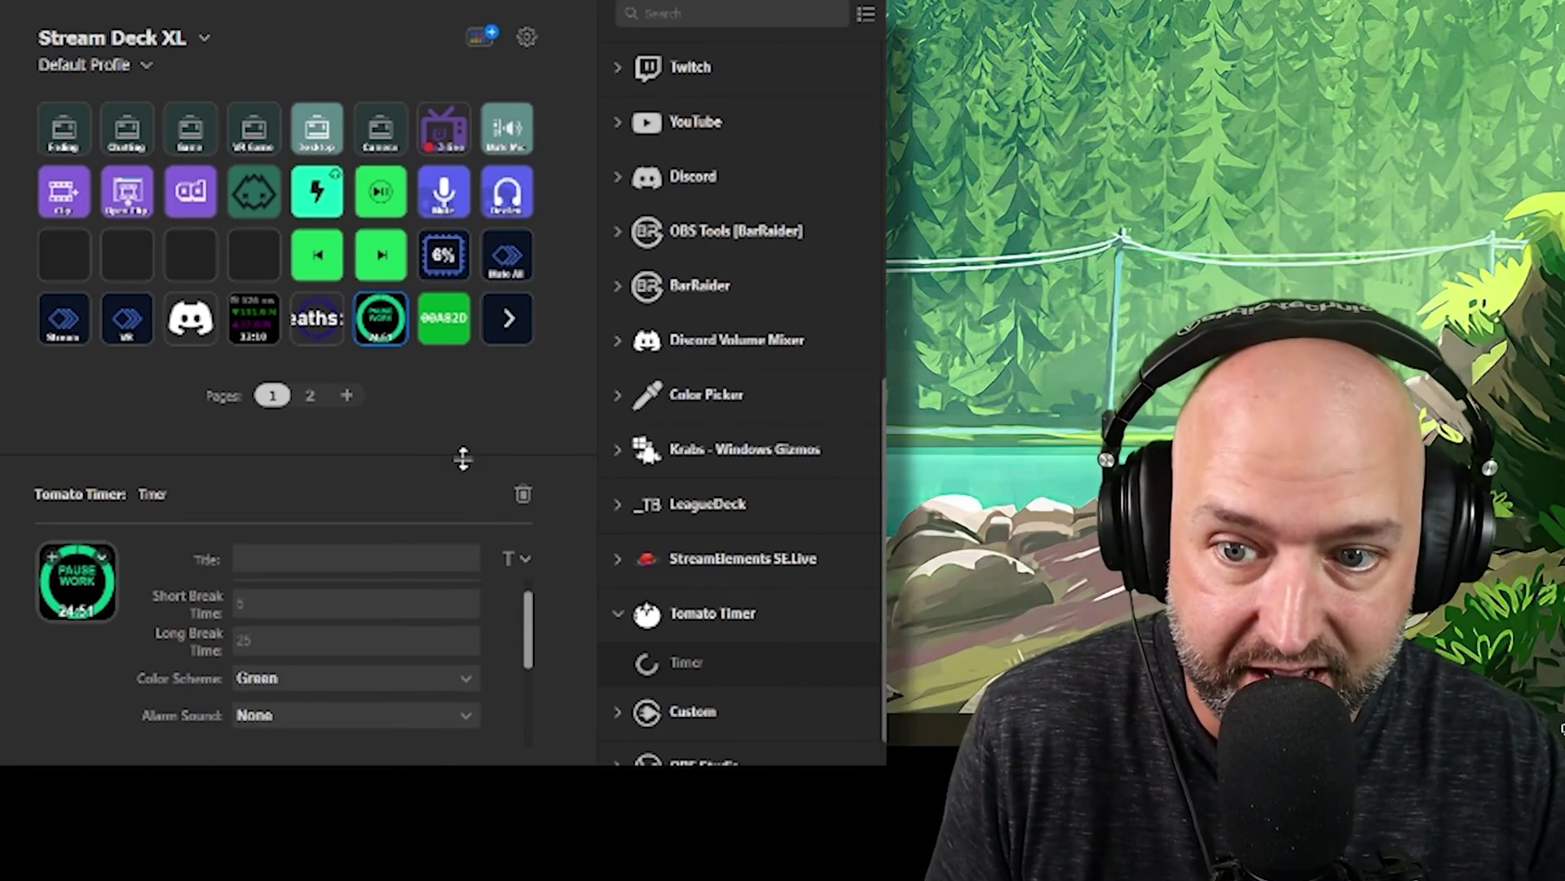
left_click_drag(530, 640, 525, 607)
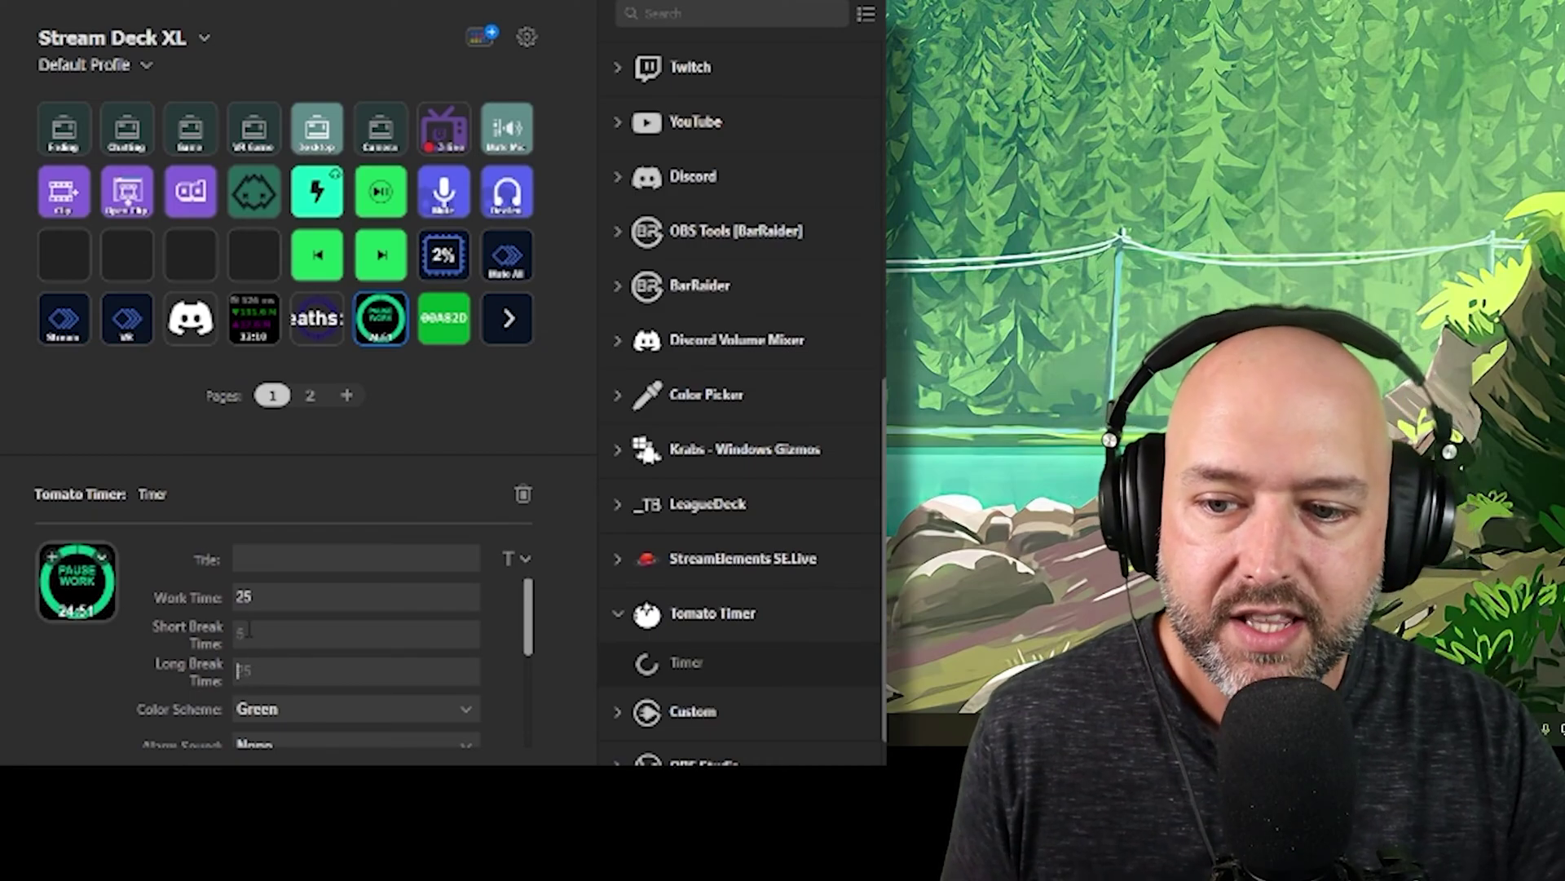
left_click(296, 558)
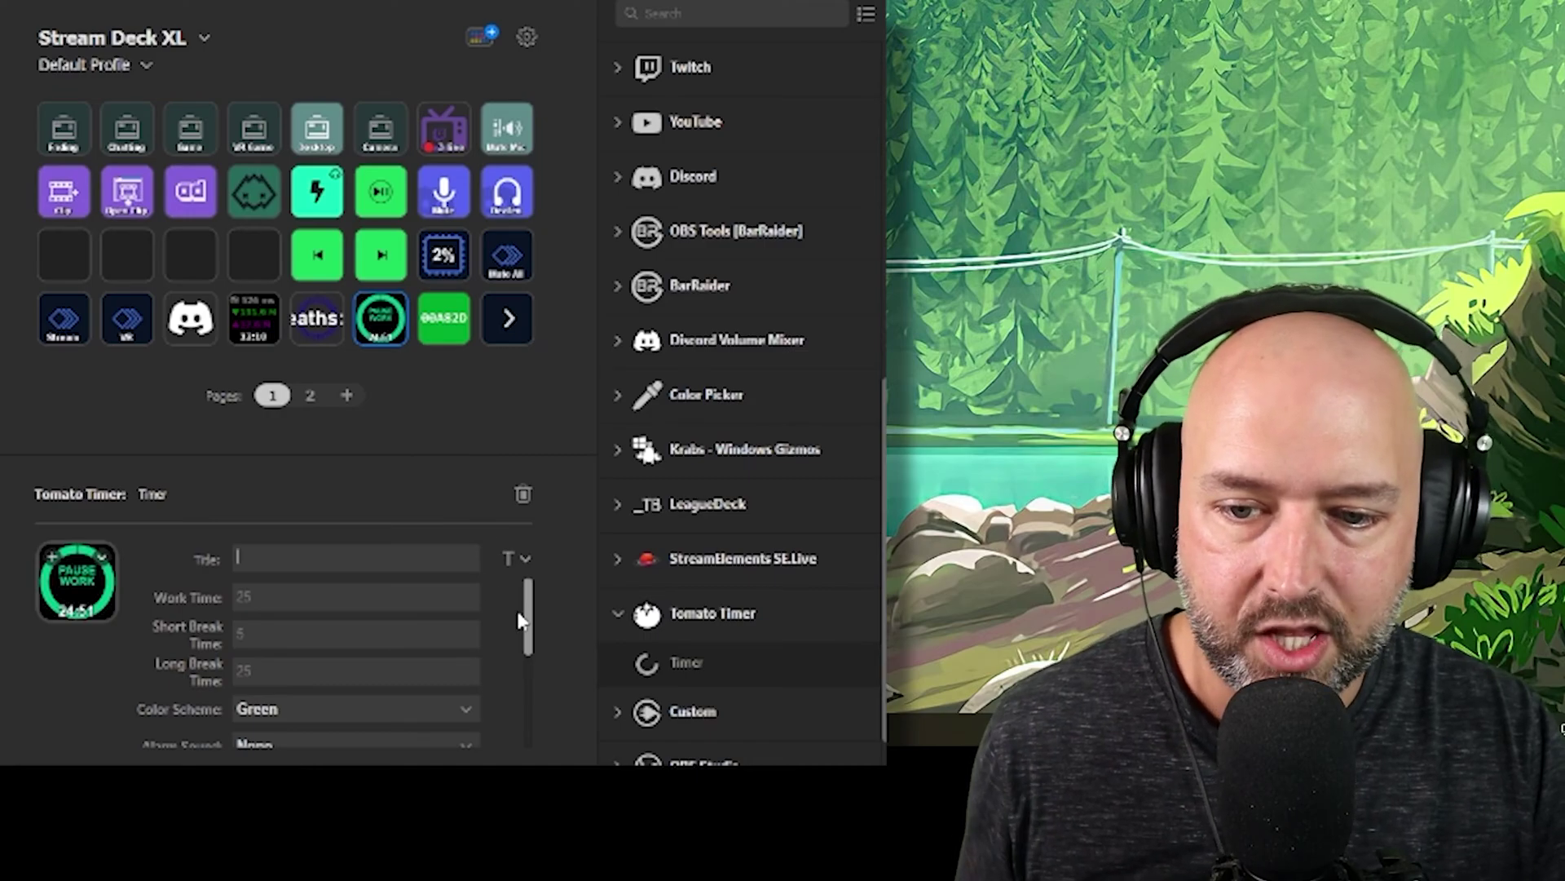
Try the White, Red and Blue timer colour schemes, settle on Transparent, then deselect the key
left_click(438, 719)
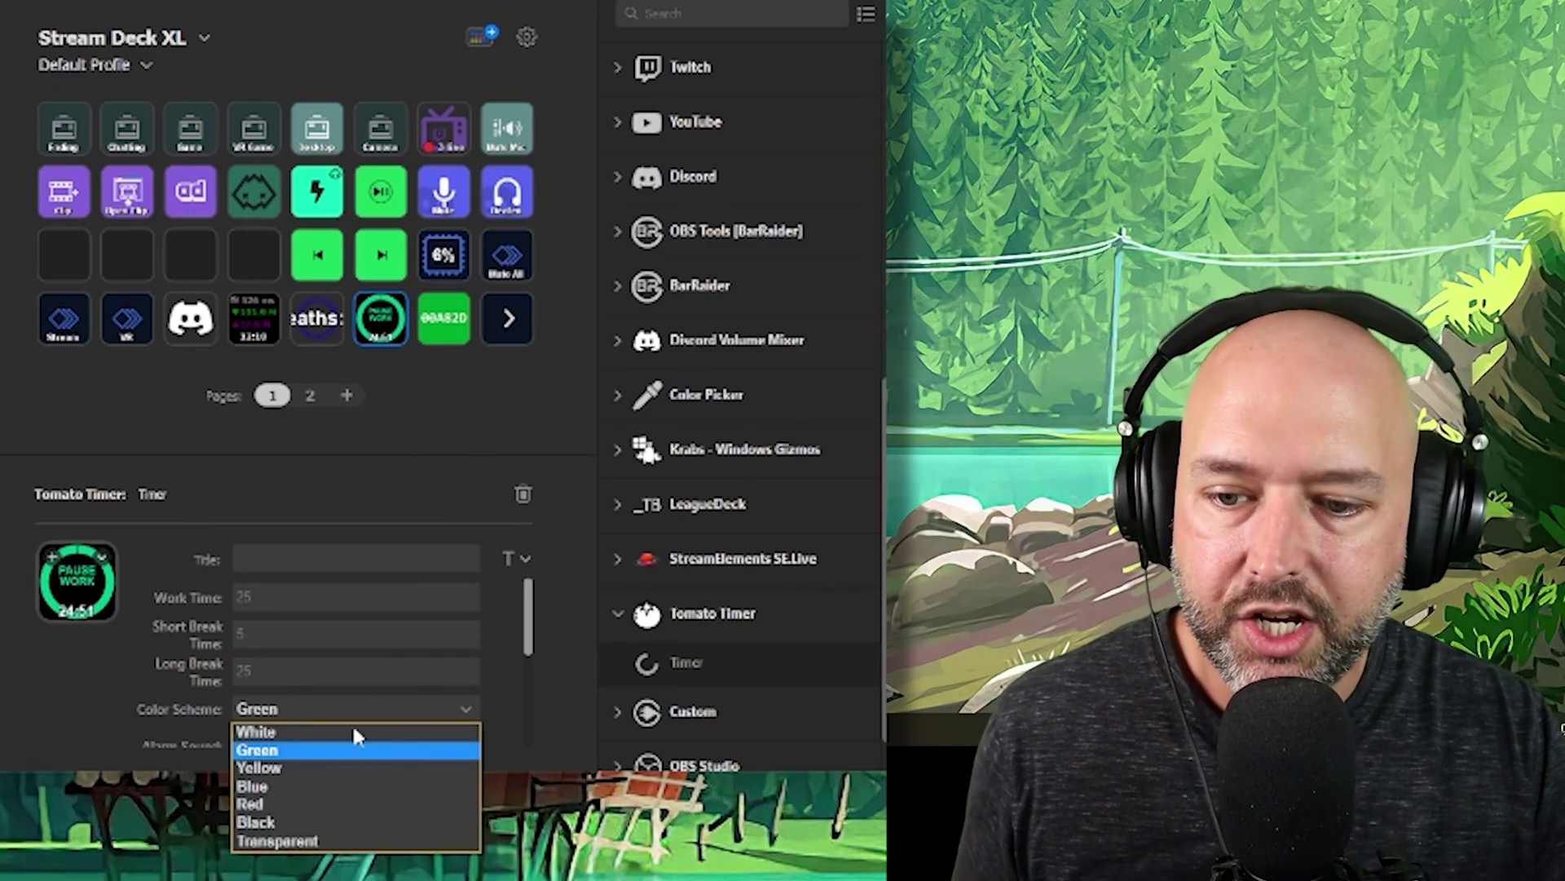
left_click(247, 736)
left_click(298, 708)
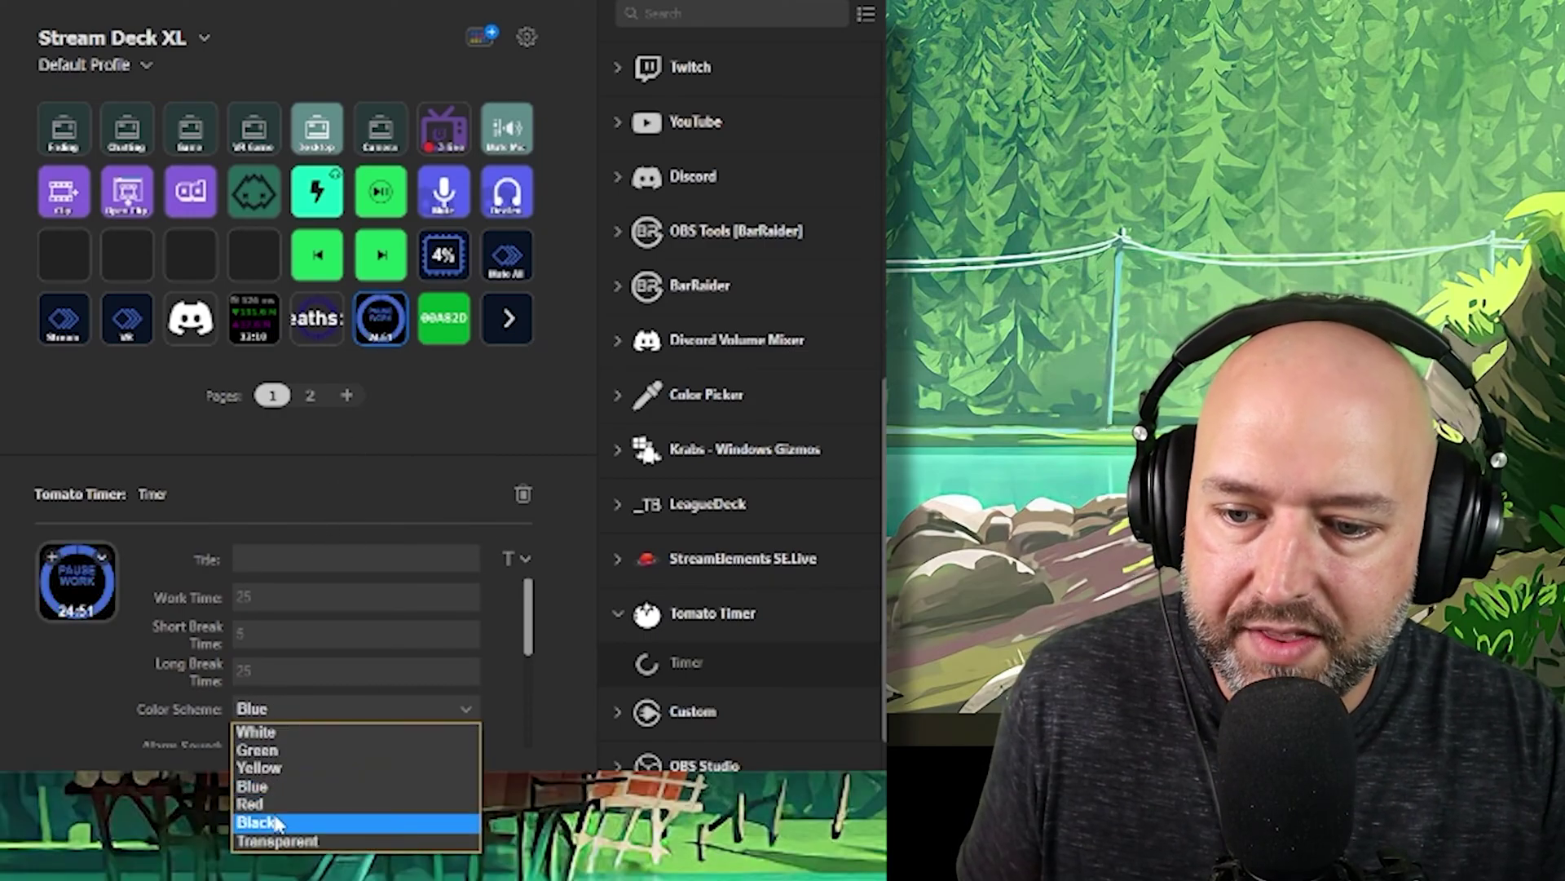
left_click(266, 805)
left_click(290, 704)
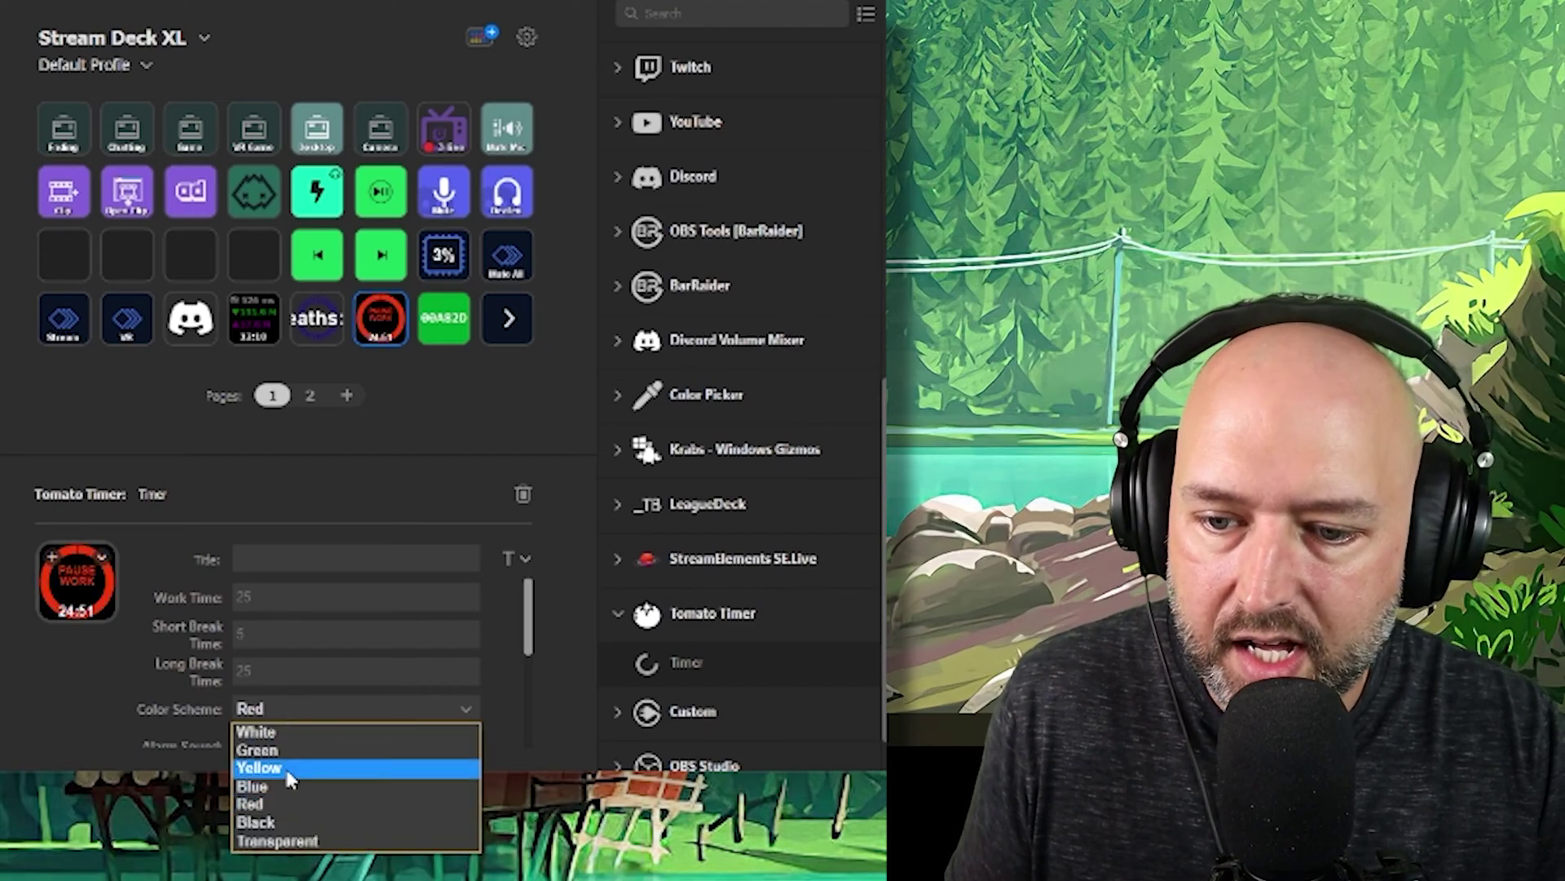
left_click(281, 782)
left_click(291, 706)
left_click(277, 840)
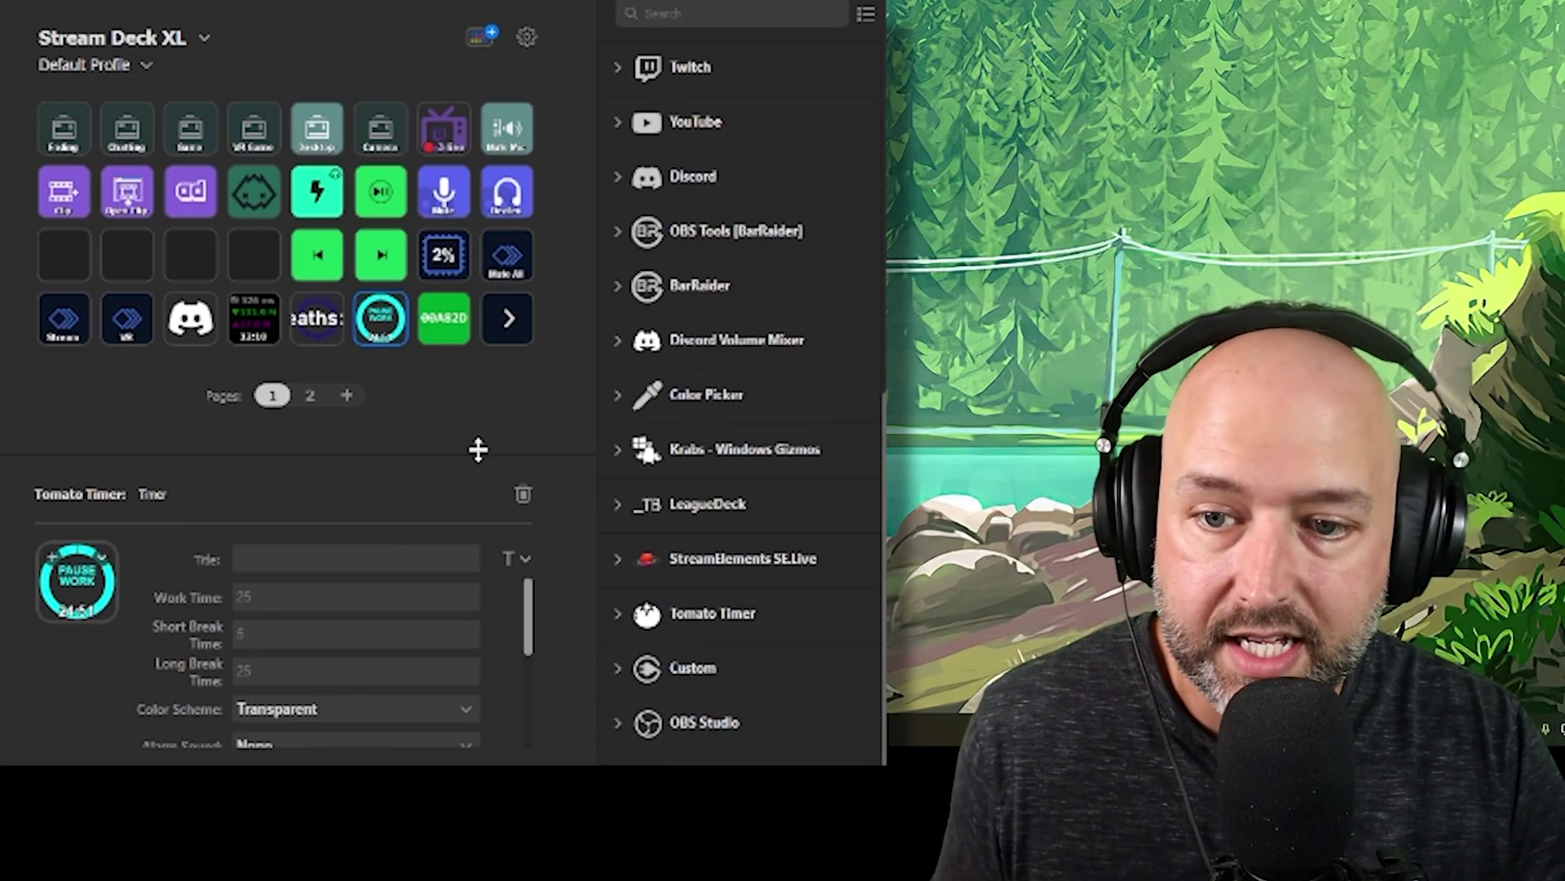
left_click(522, 409)
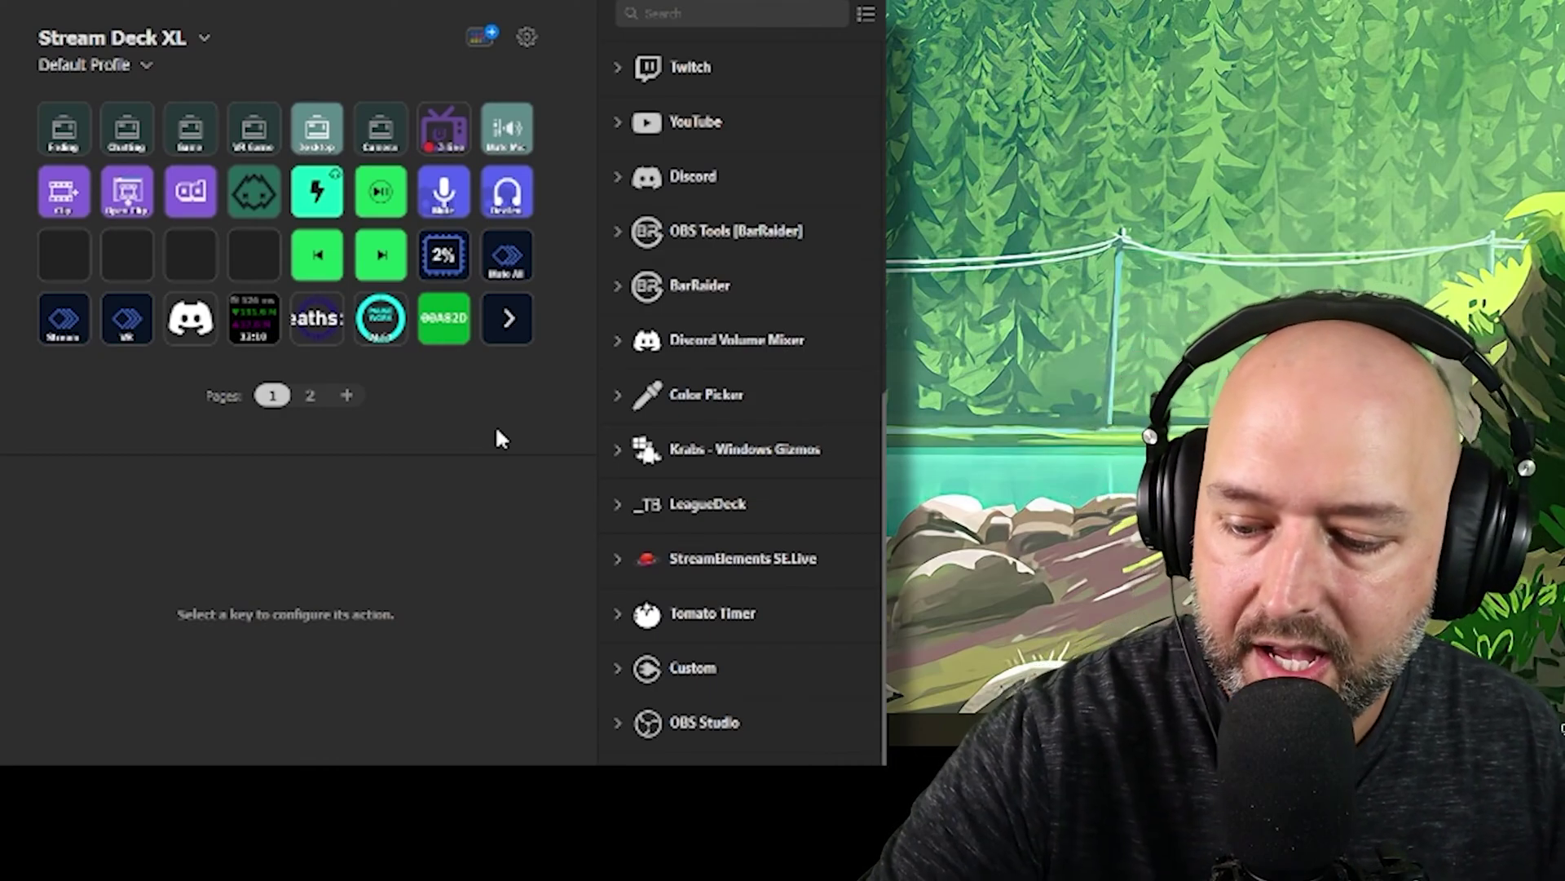
Expand the Discord actions and place a Voice Channel key at row 3, column 1
scroll(772, 477, "up", 8)
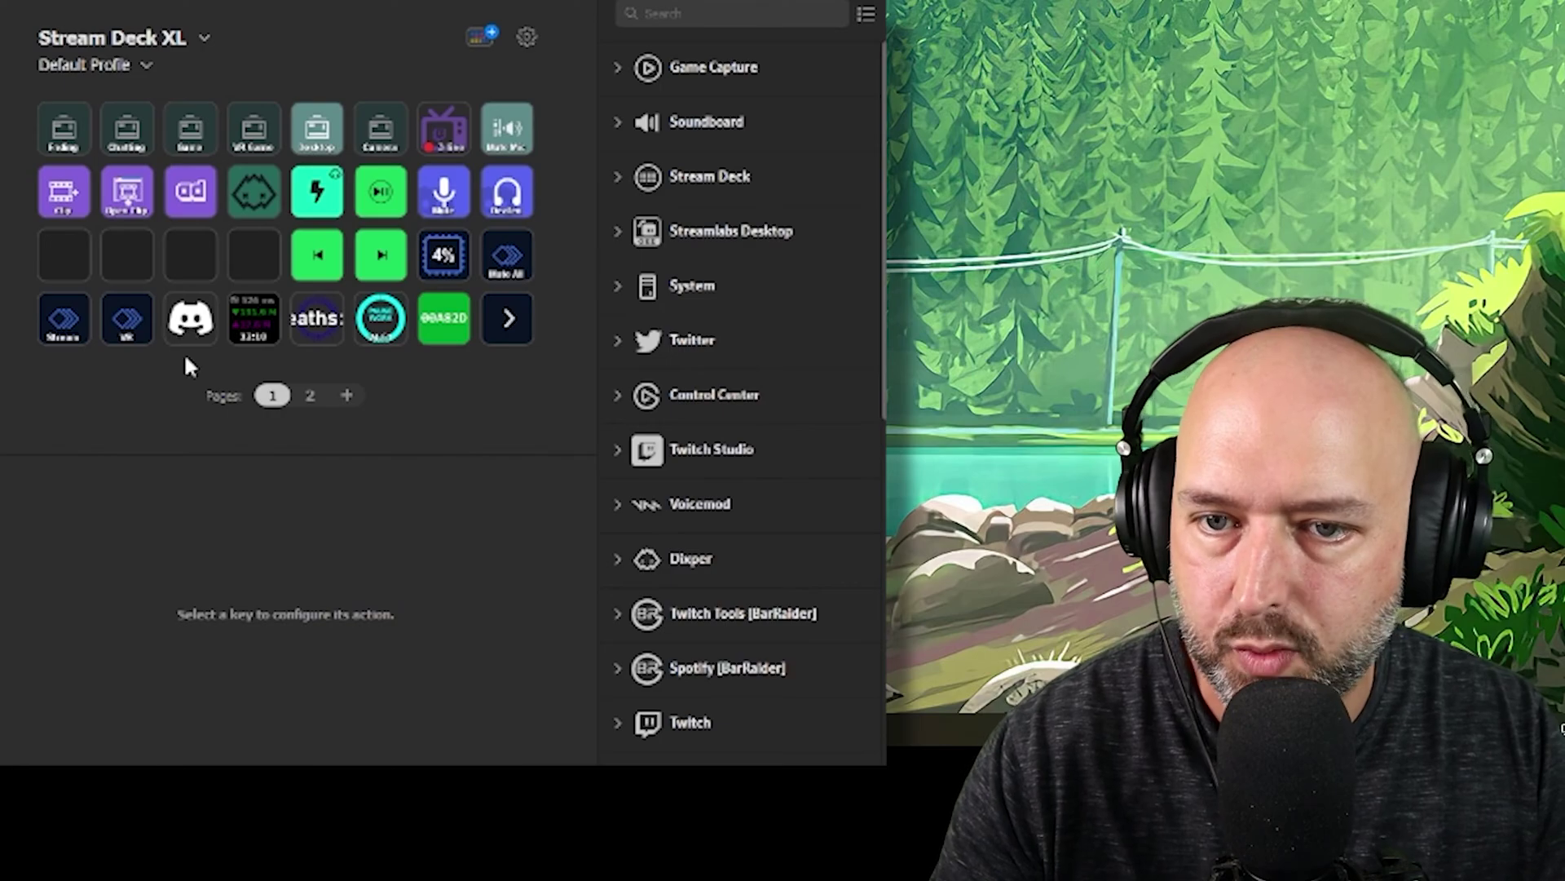
scroll(689, 571, "down", 3)
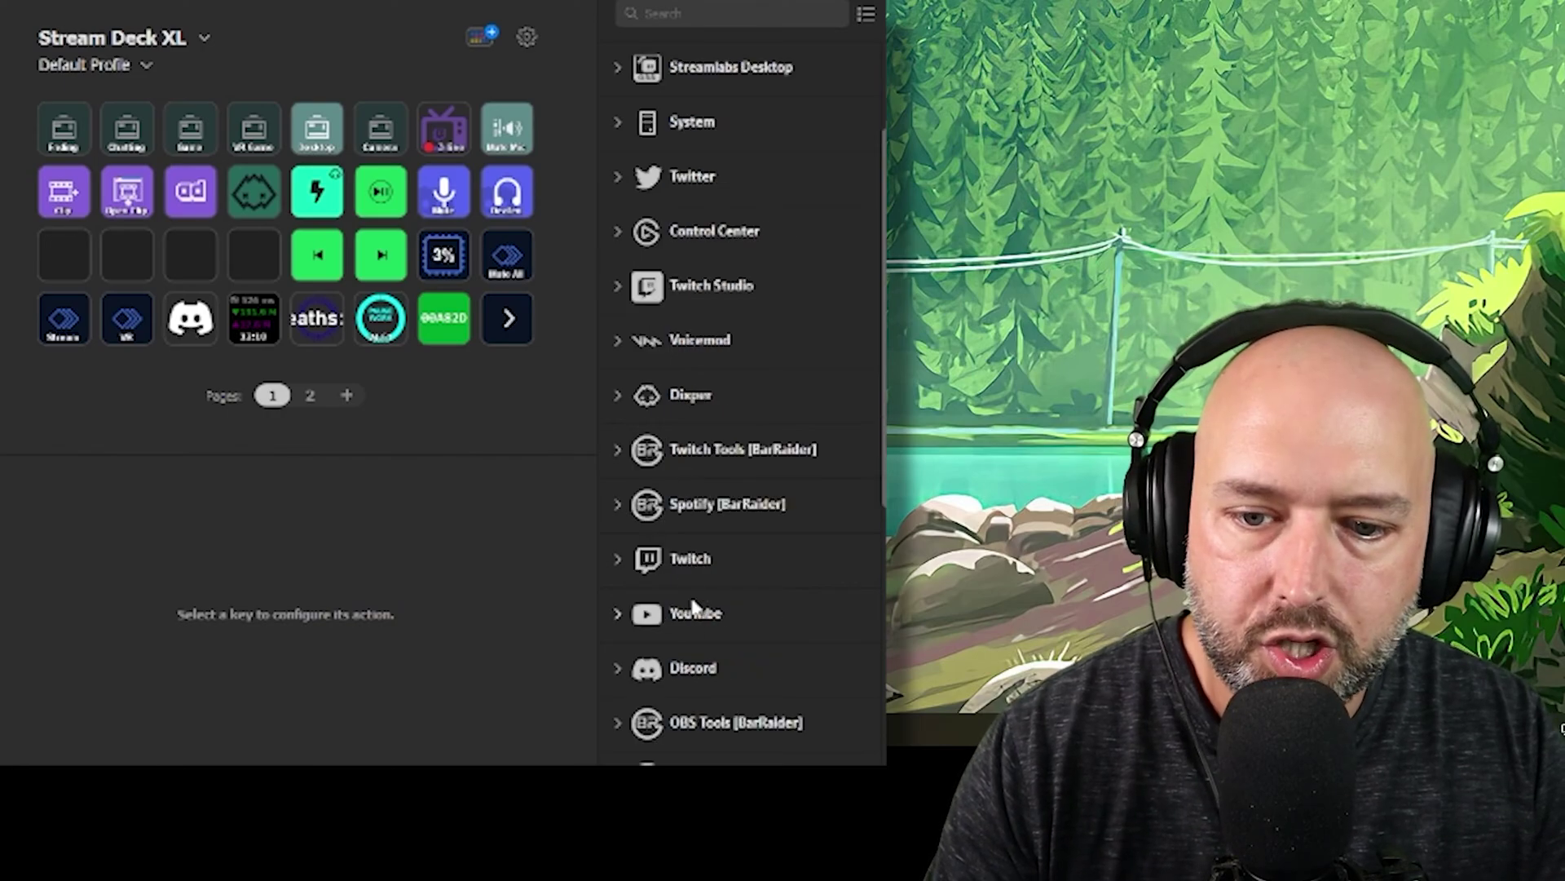
left_click(620, 670)
scroll(677, 571, "down", 6)
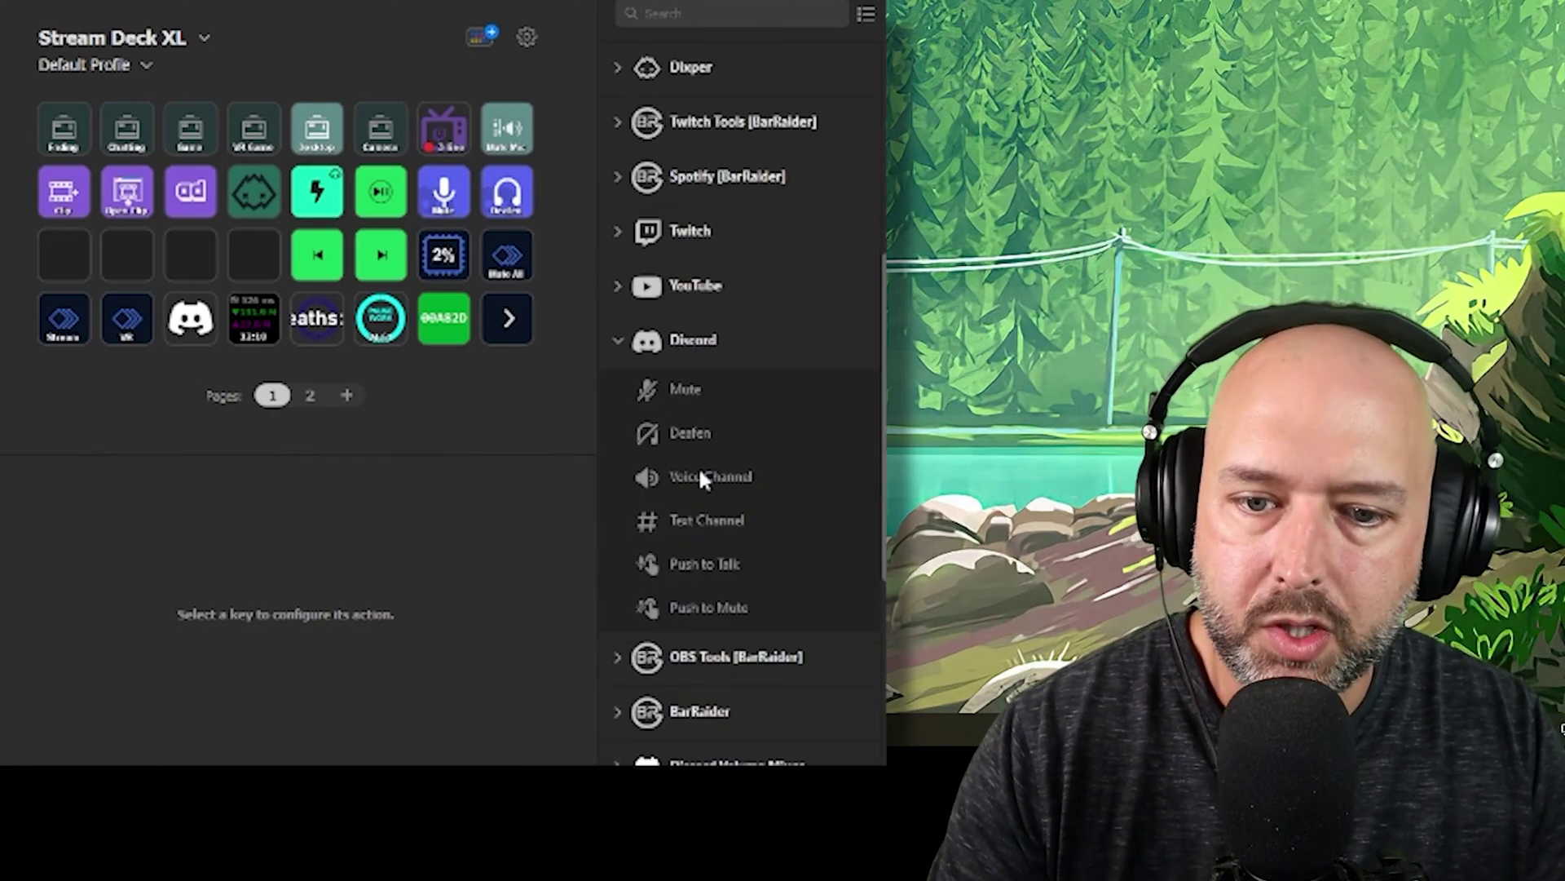
left_click_drag(716, 479, 59, 263)
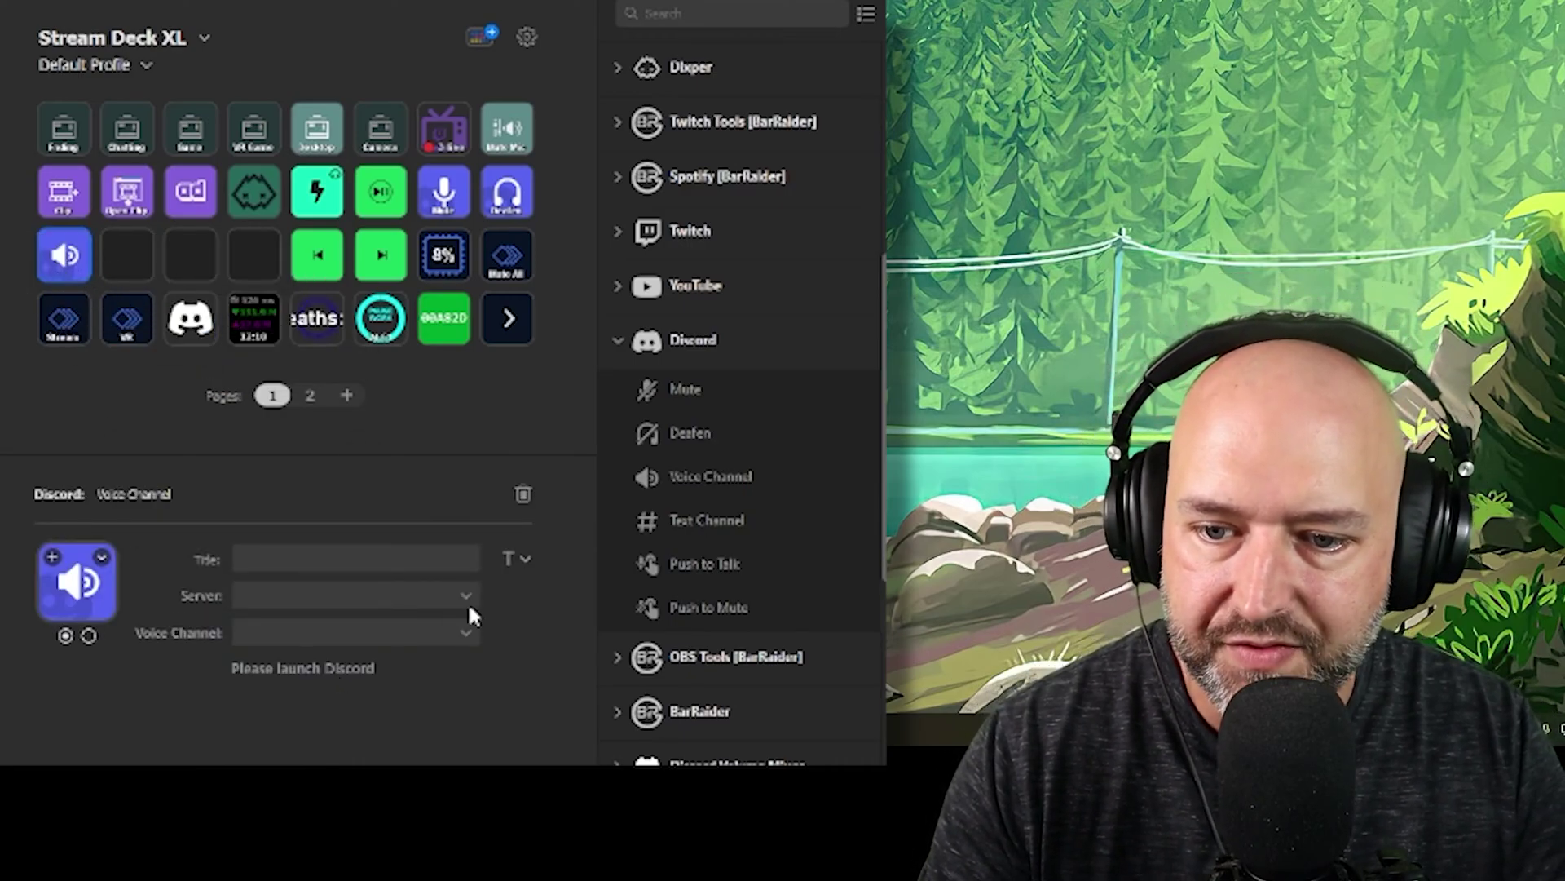
left_click_drag(66, 273, 745, 551)
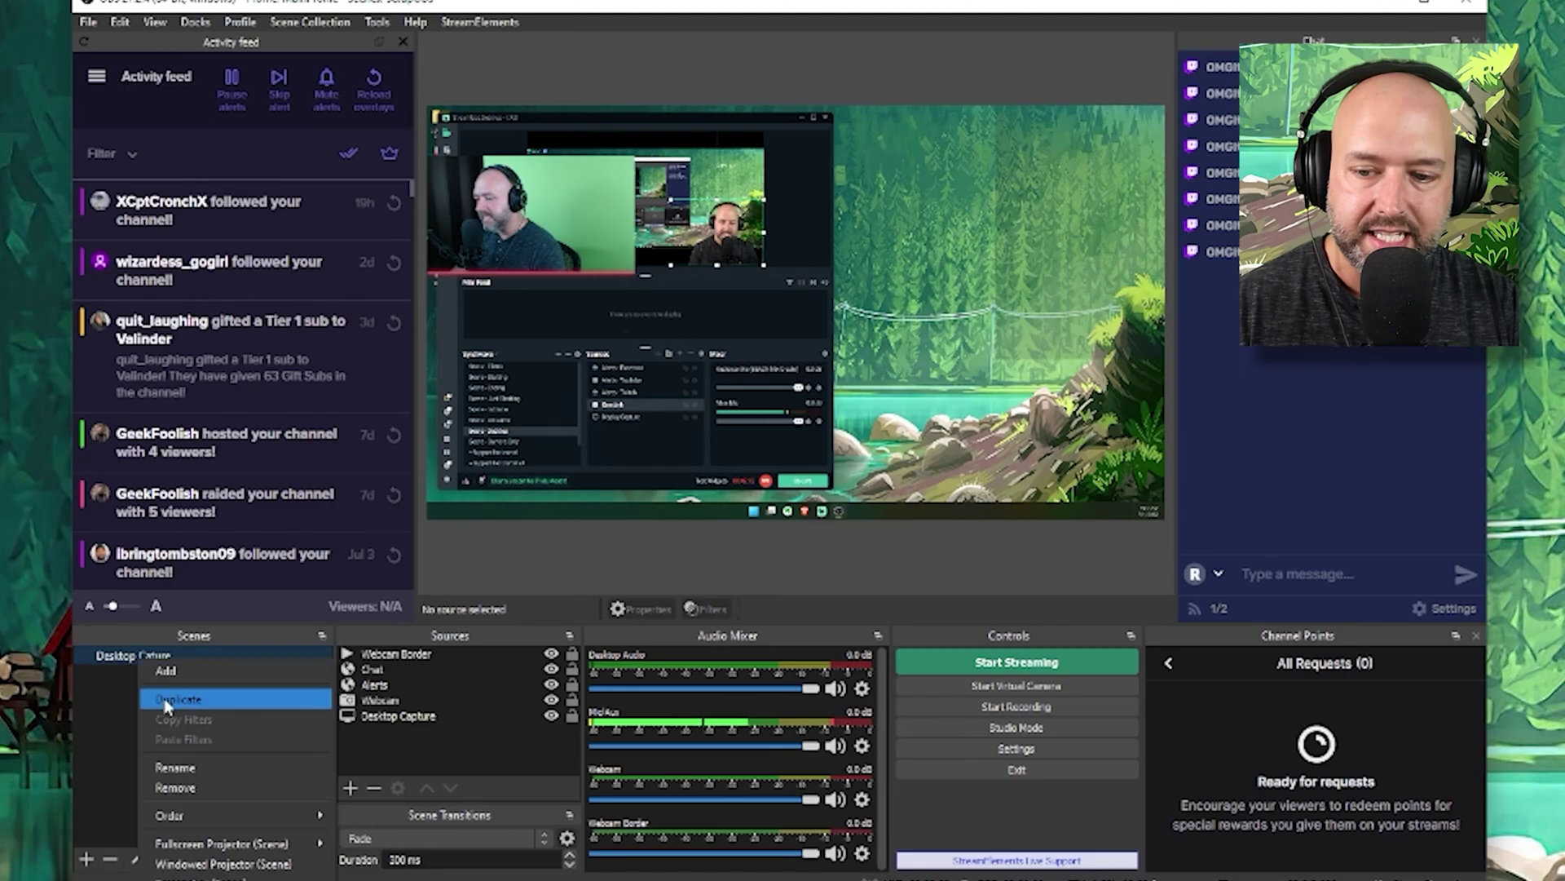
Choose Add from the Scenes dock's right-click menu to start a new scene
left_click(164, 698)
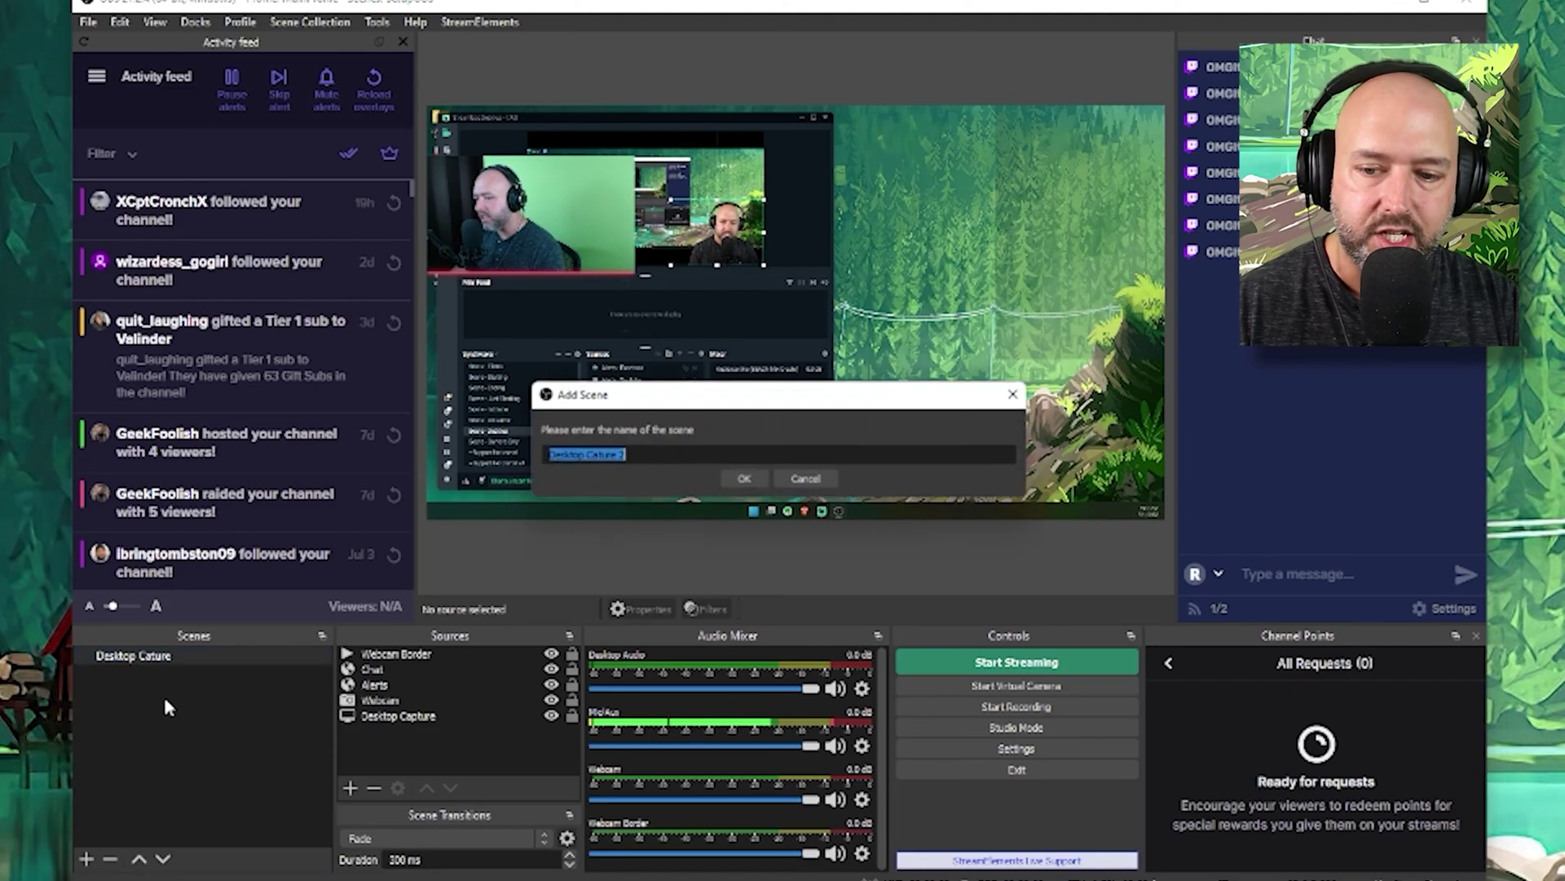